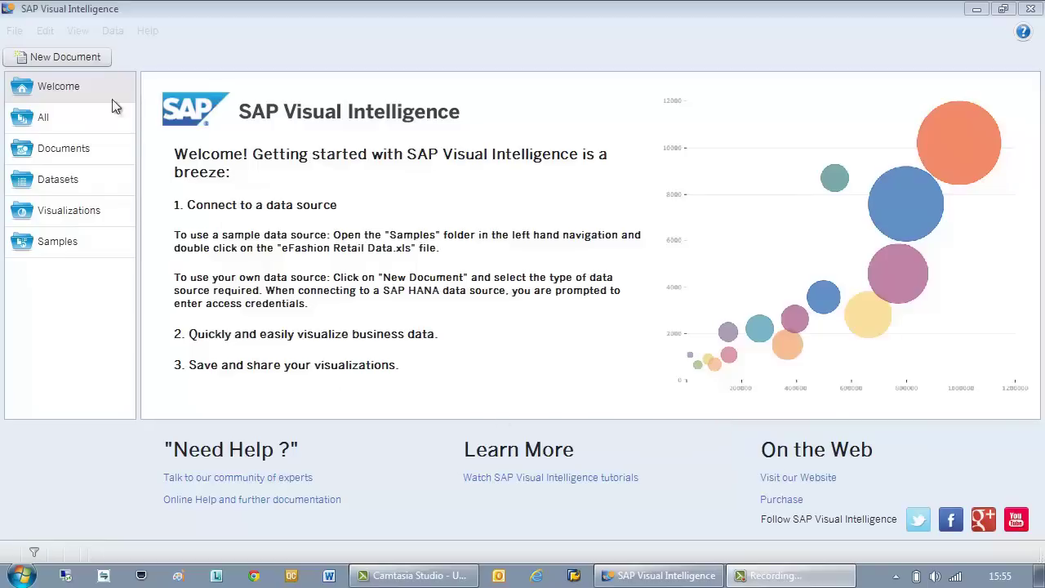
Acquire Support_Tickets_HILO.xlsx from Excel without the Total Duration column, giving 1004 rows and 12 columns
left_click(75, 57)
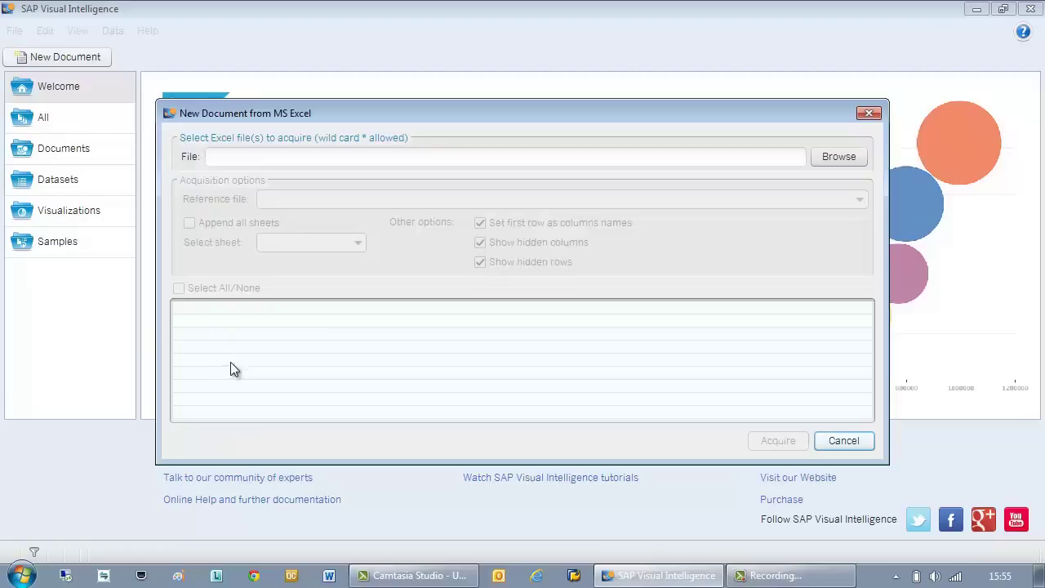
left_click(822, 156)
left_click(360, 305)
left_click(671, 421)
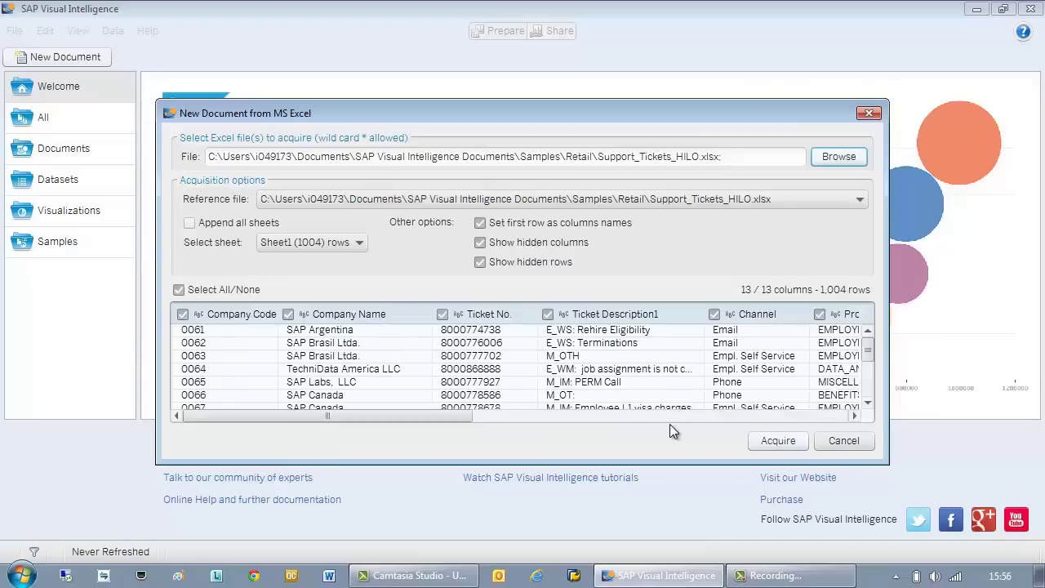
left_click(830, 419)
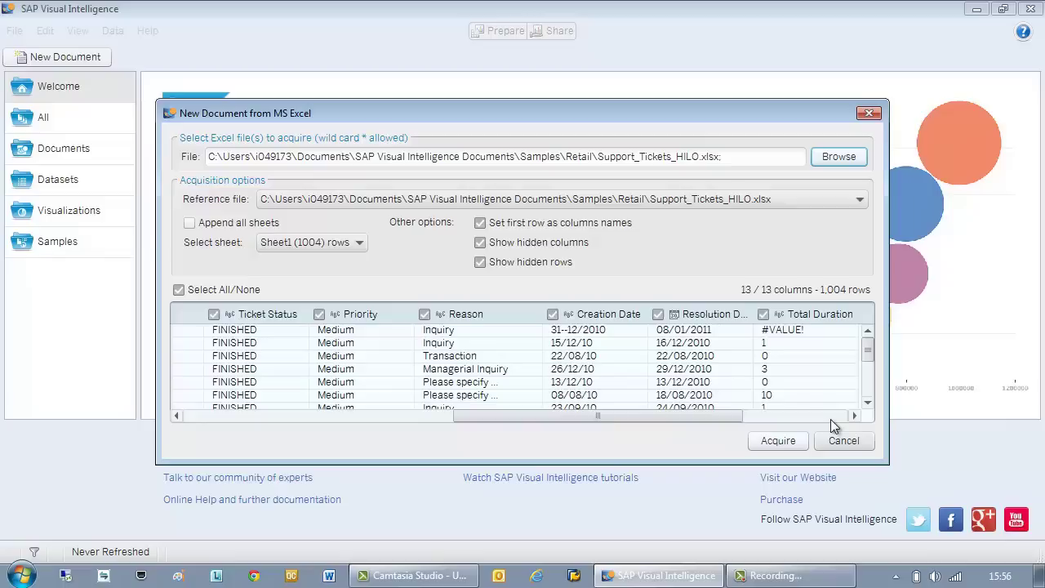
left_click(763, 315)
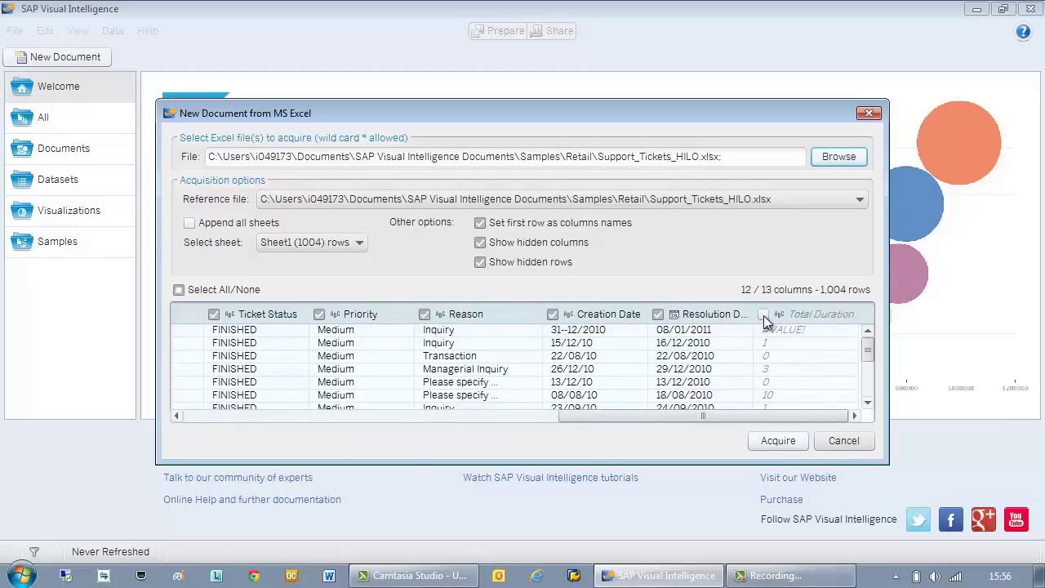
left_click(786, 442)
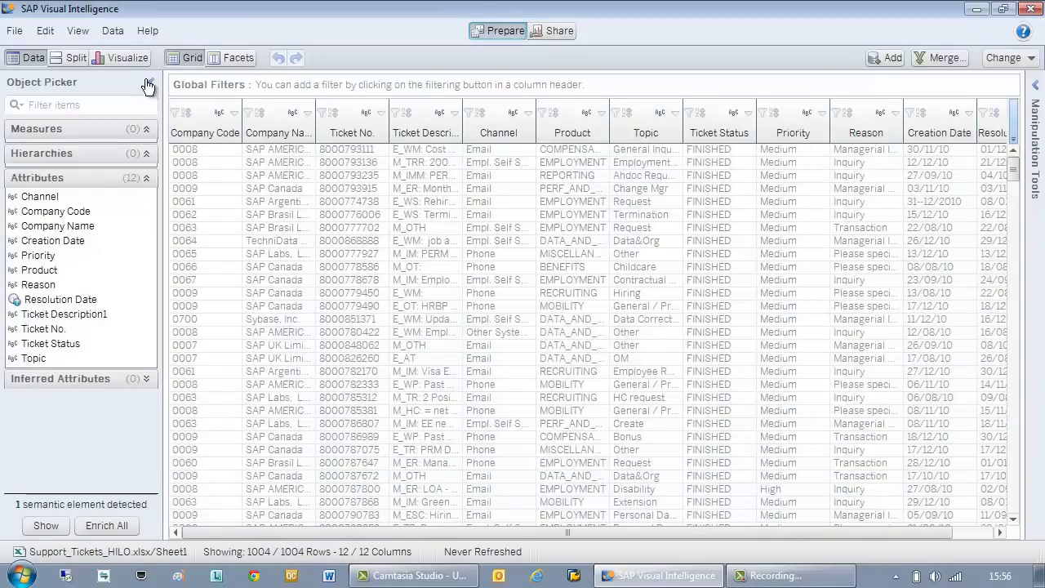
left_click(151, 83)
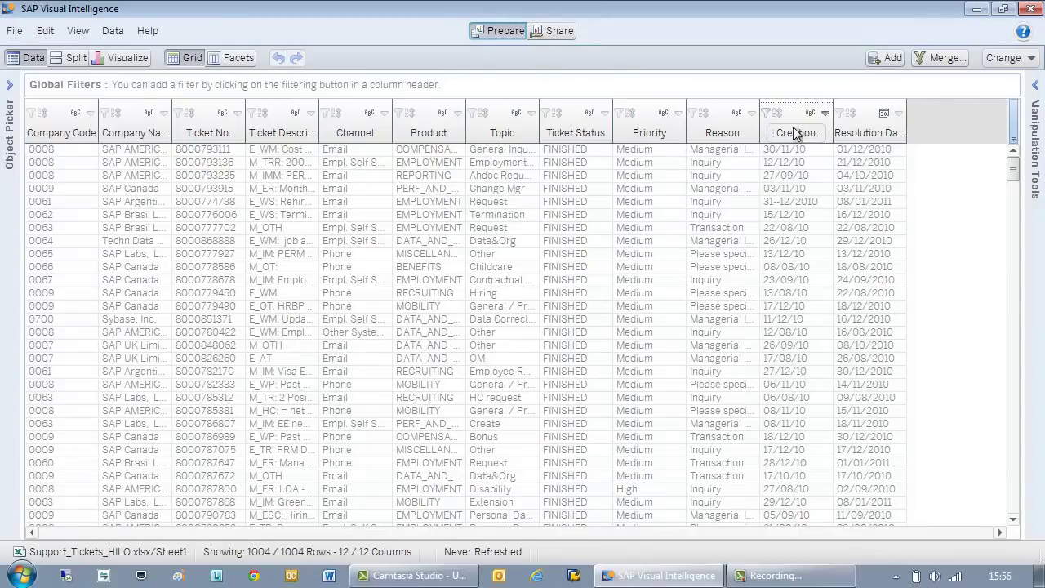
left_click(868, 116)
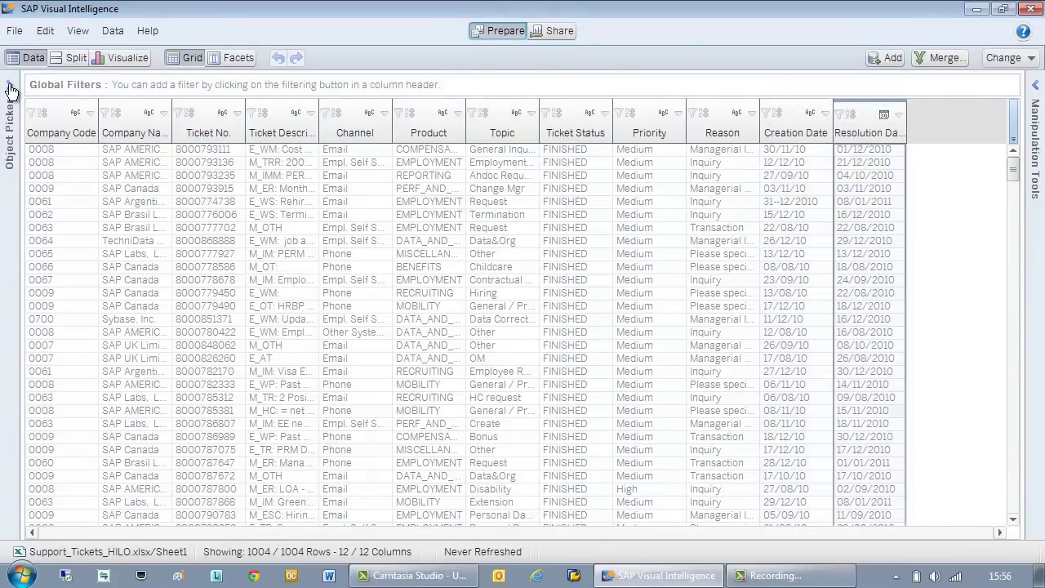
left_click(10, 85)
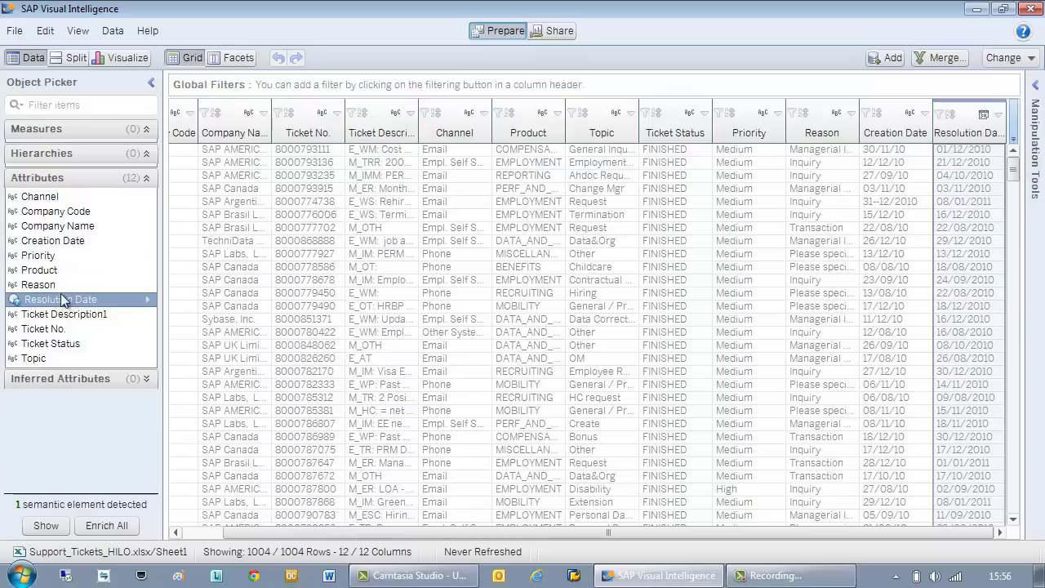
left_click(903, 119)
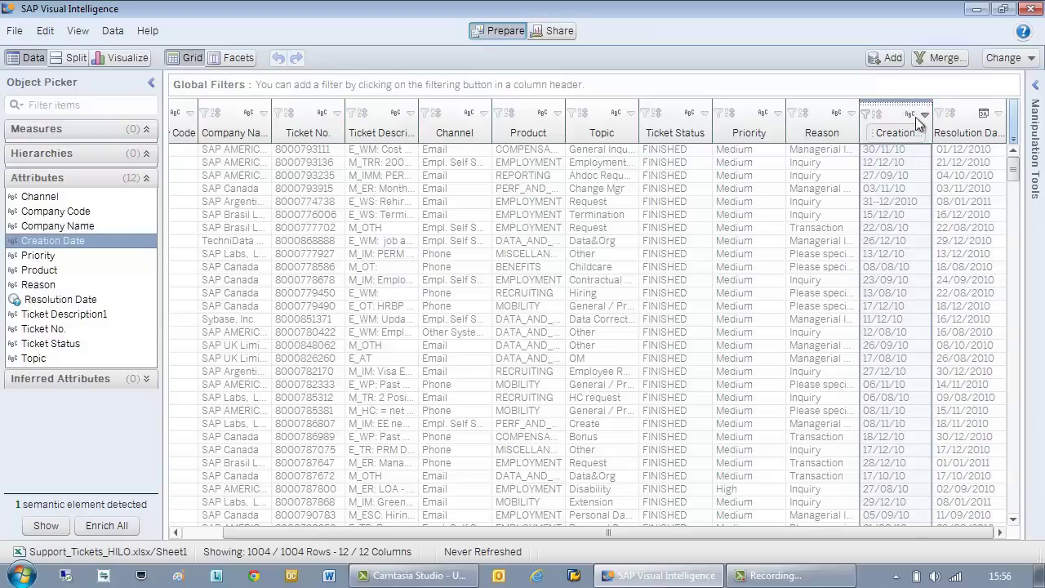
left_click(46, 526)
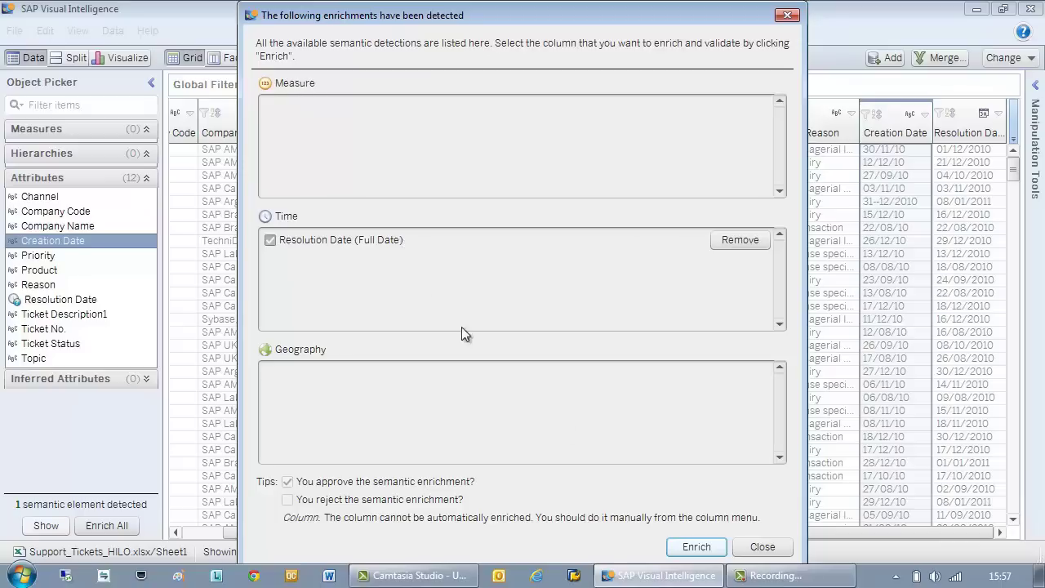
left_click(763, 546)
Select the malformed 31--12/2010 entry among the Creation Date values in the manipulation tools
left_click(1035, 88)
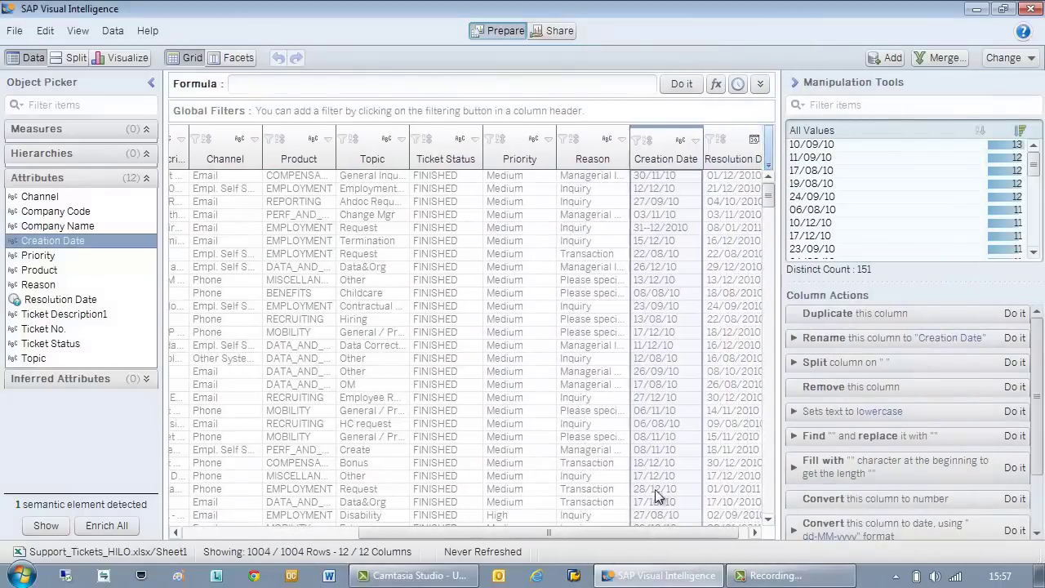
left_click(663, 236)
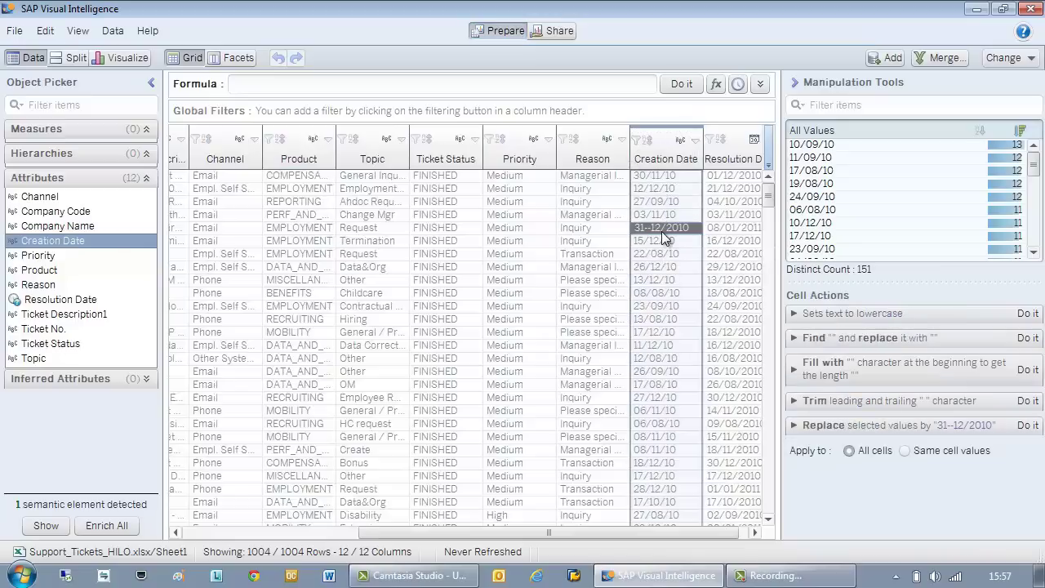
left_click(1019, 133)
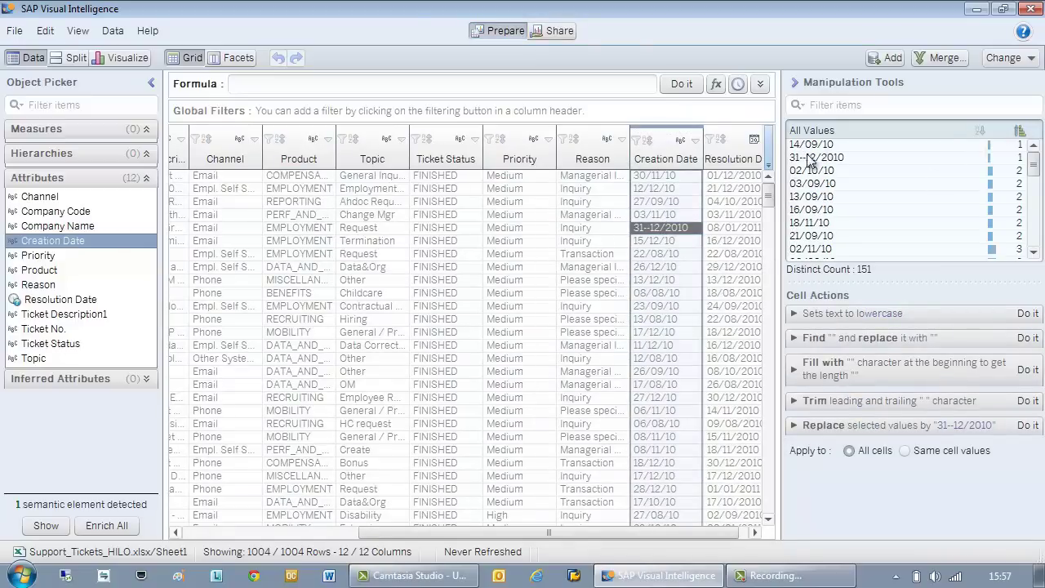
left_click(810, 158)
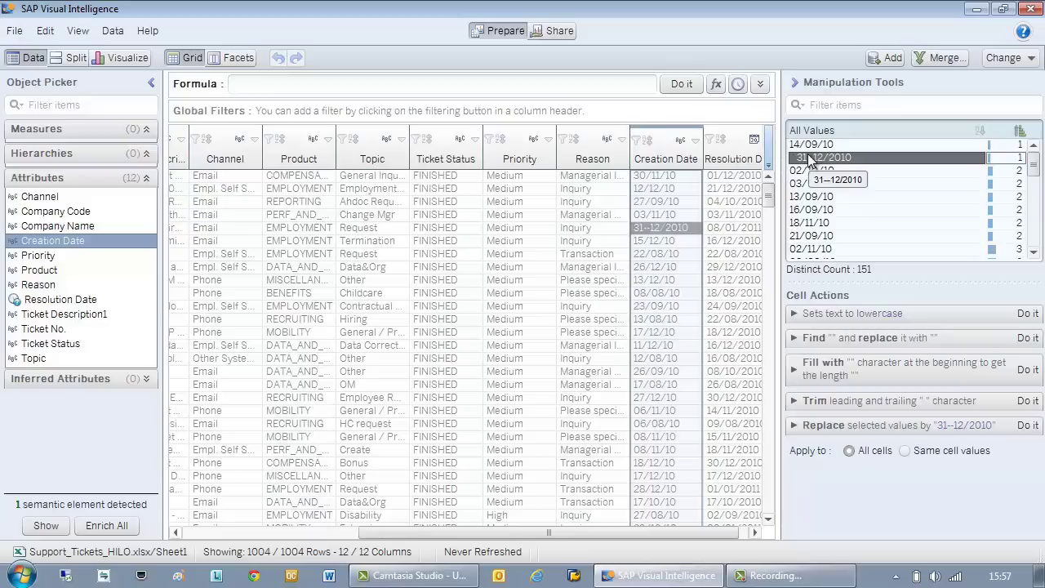
Replace it with 31/12/2010, then reselect it and mark the year's '20' for removal
left_click(821, 426)
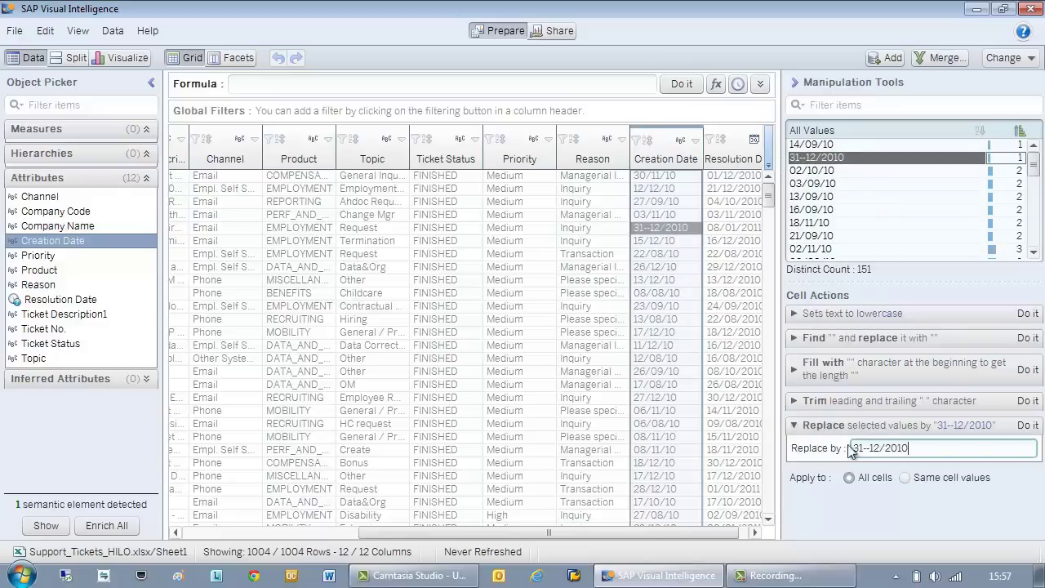
left_click(870, 449)
key("BackSpace")
key("BackSpace")
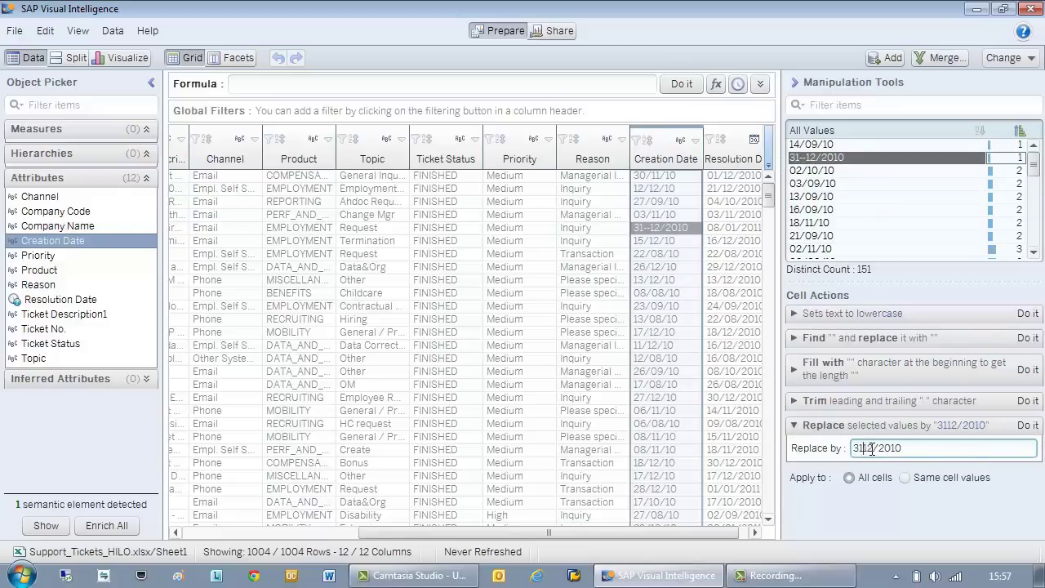
type("/")
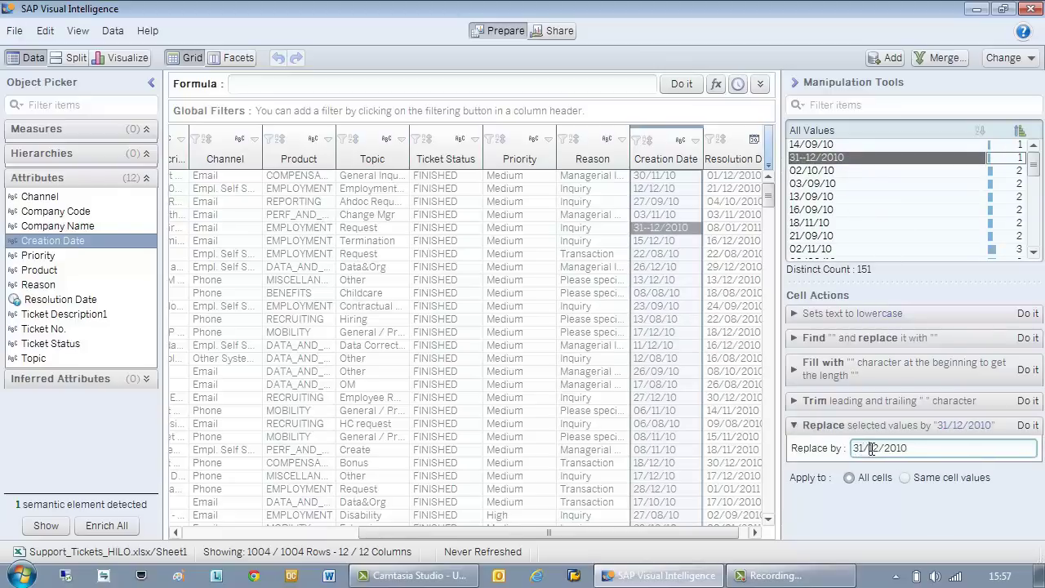
left_click(1028, 427)
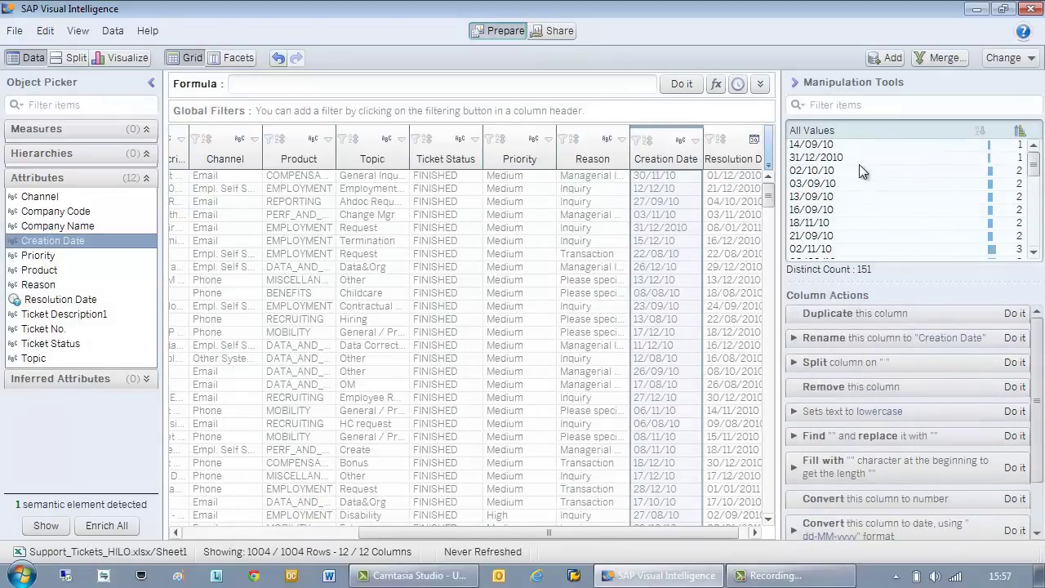
left_click(850, 155)
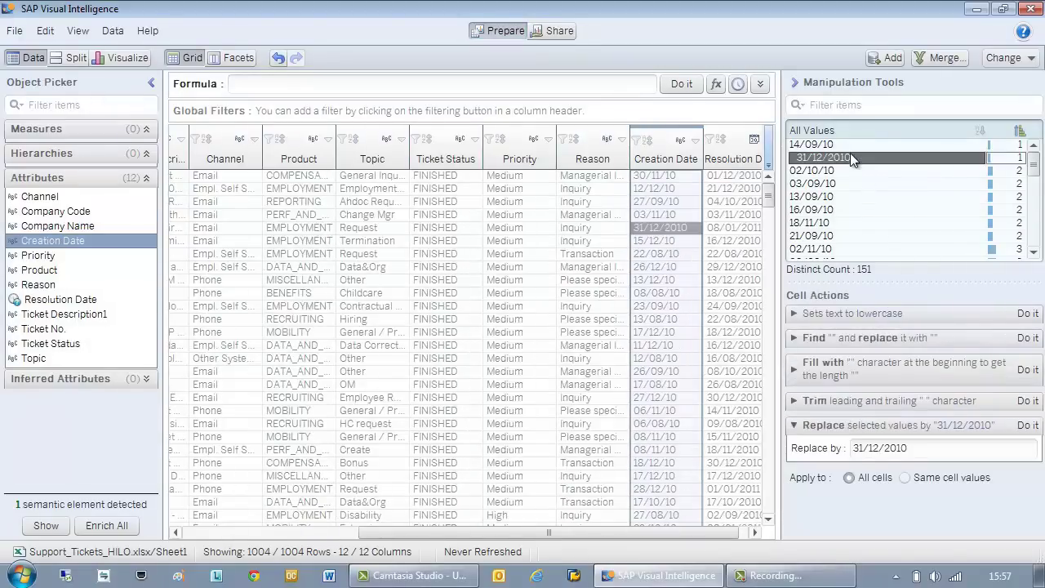
left_click_drag(898, 448, 884, 448)
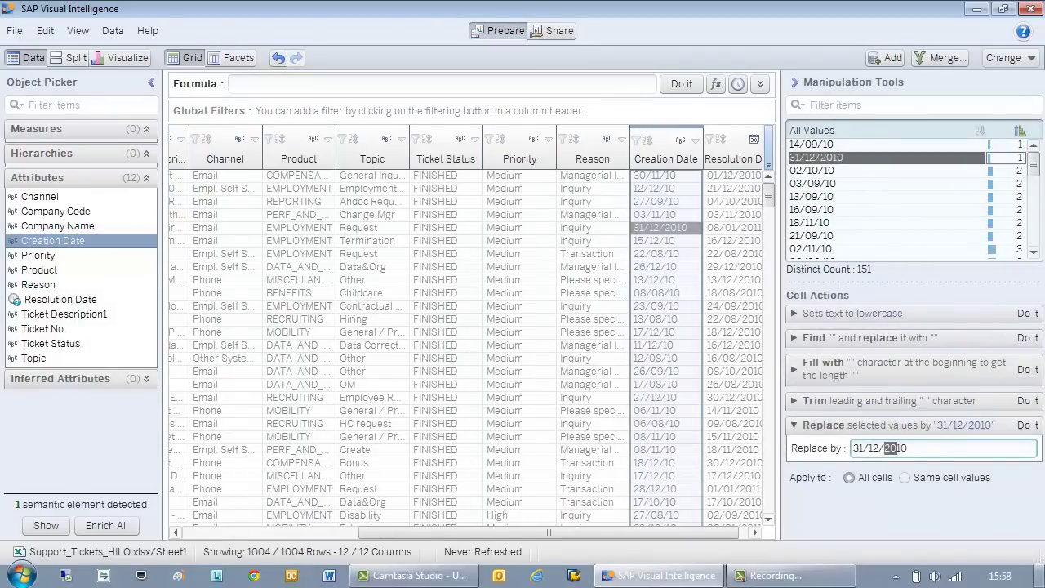
Apply the shortened 31/12/10 value and convert Creation Date to a date using dd/MM/yy
left_click(1020, 424)
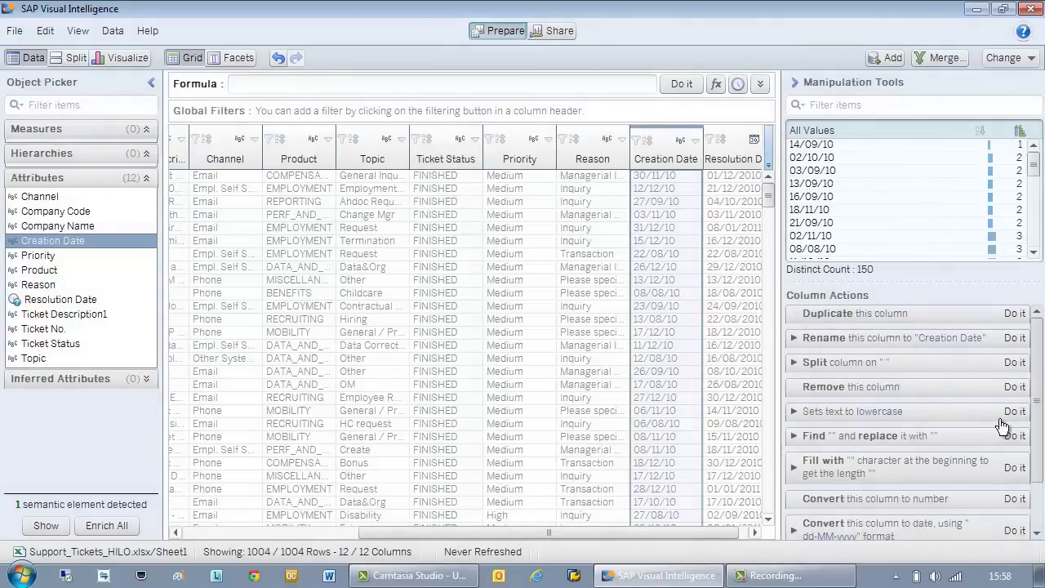
left_click(694, 141)
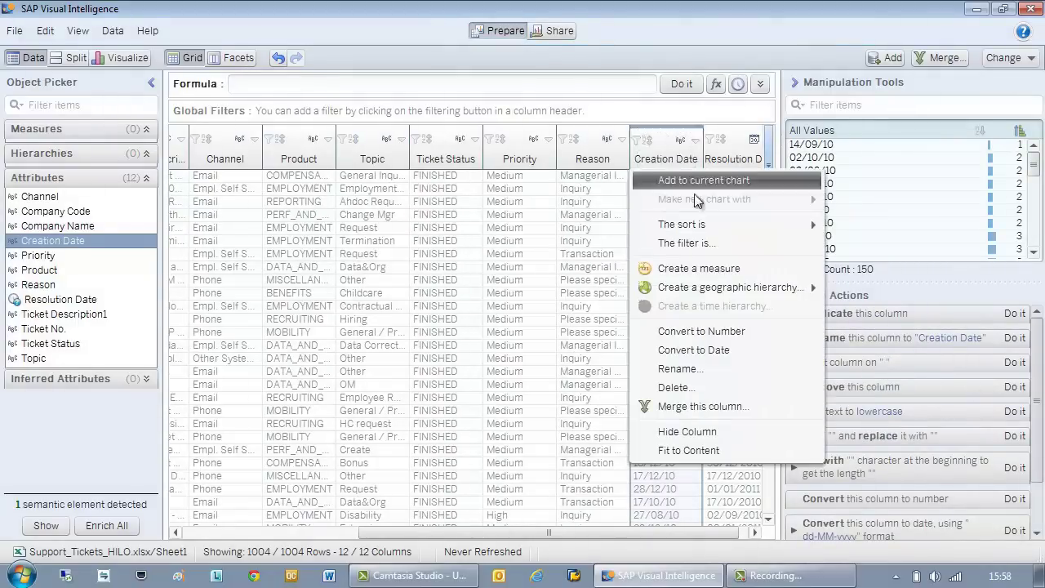
left_click(699, 351)
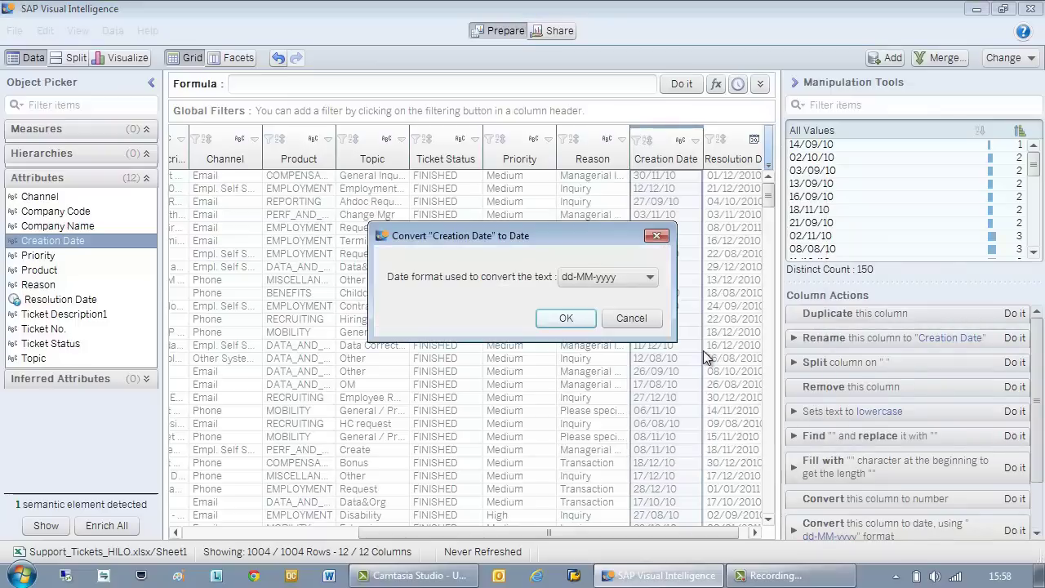
left_click(650, 281)
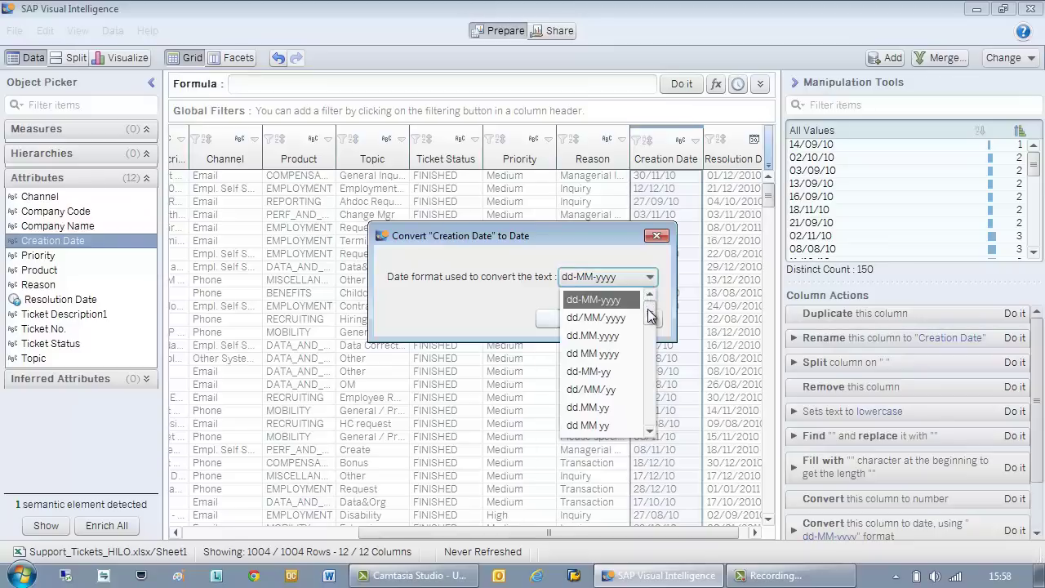
scroll(648, 309, "down", 1)
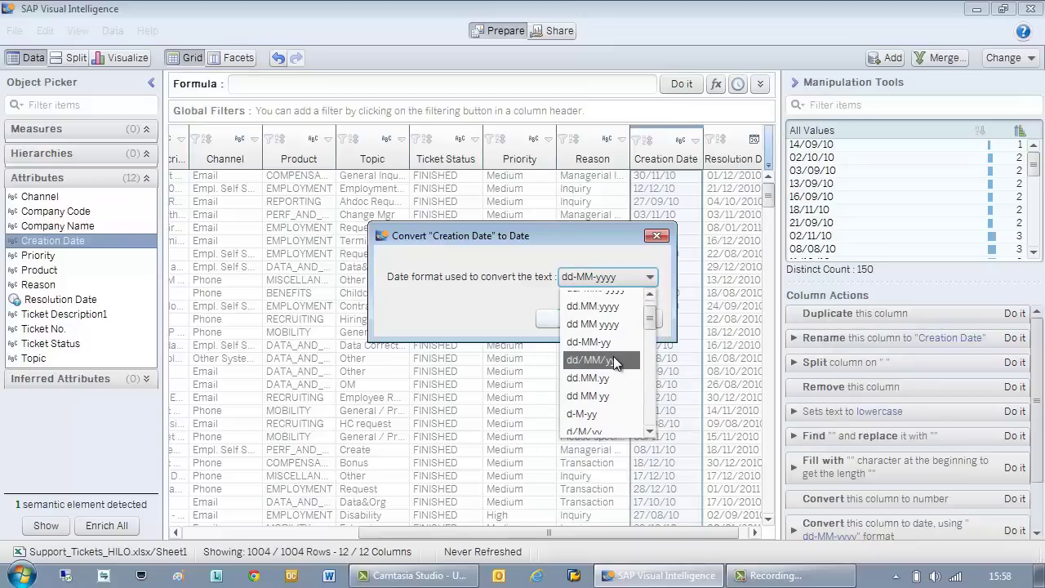
left_click(616, 363)
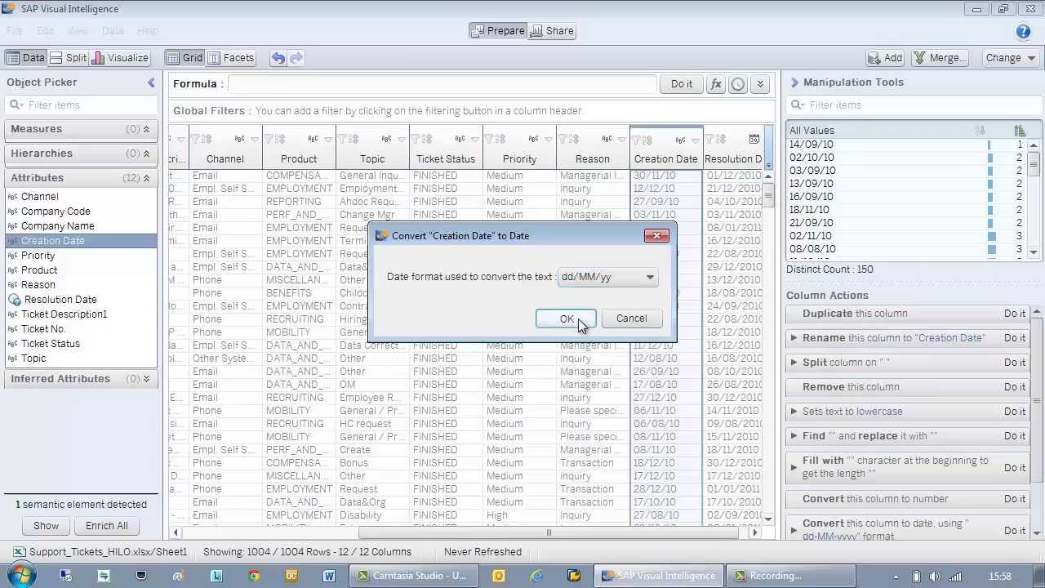
left_click(578, 318)
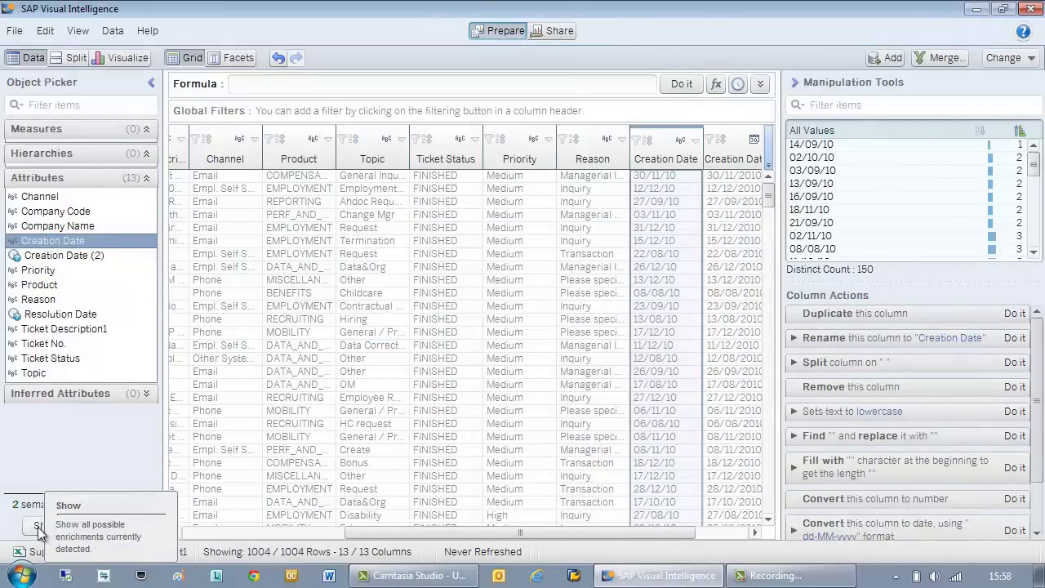
Enrich Resolution Date and Creation Date (2) into Year, Quarter, Month and Day hierarchies, giving 23 columns
left_click(41, 527)
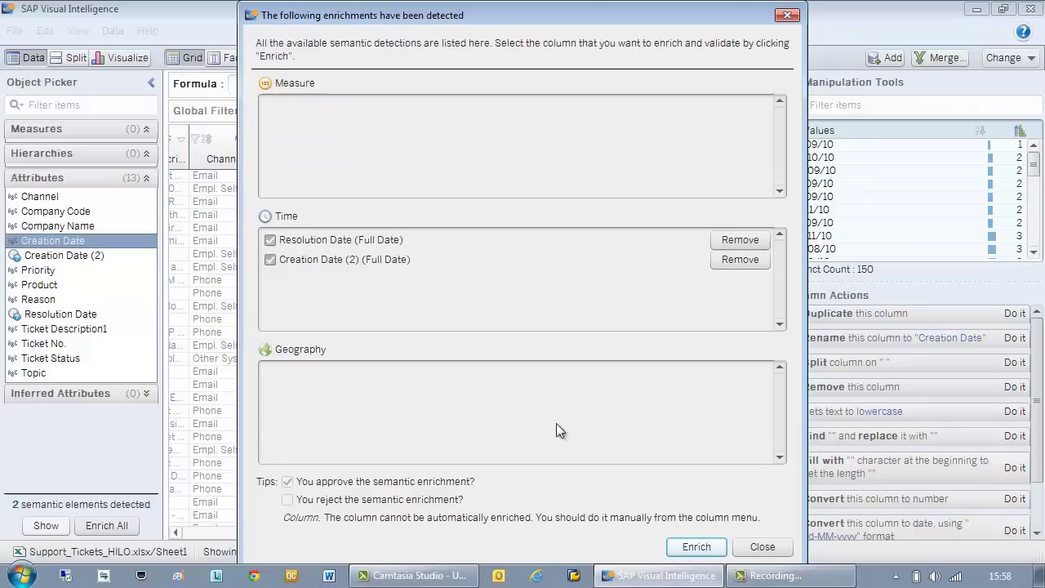
left_click(686, 545)
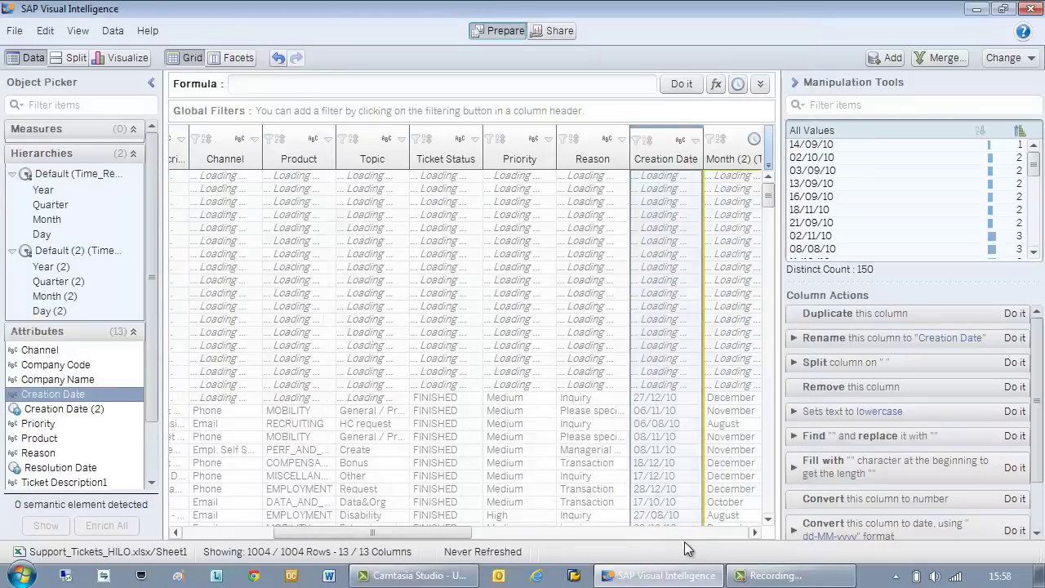
left_click(109, 334)
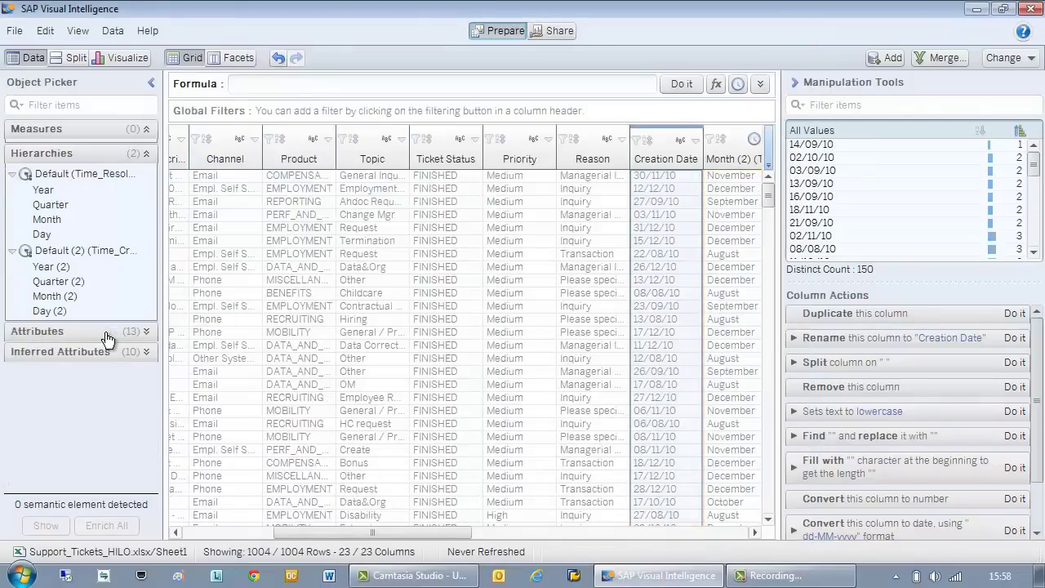
Rename the first time hierarchy to Resolution Date
right_click(74, 174)
left_click(97, 233)
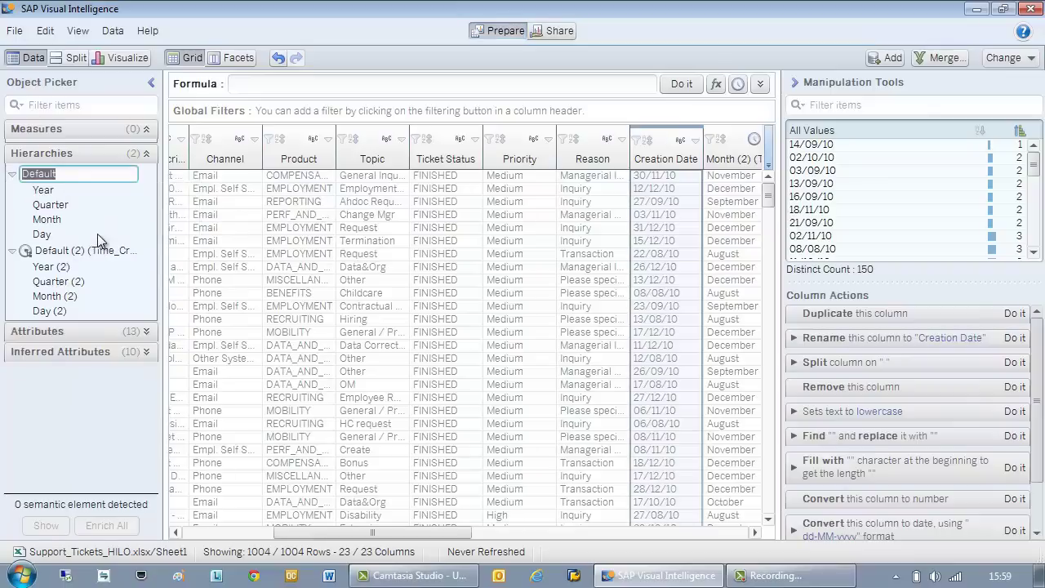
type("Resolution Date")
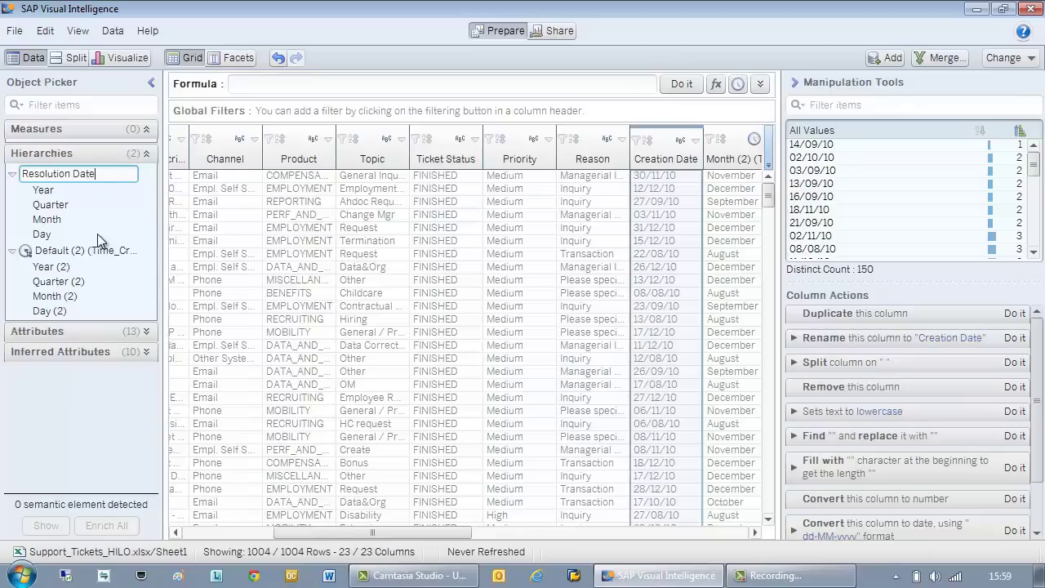
key("Return")
Rename the Default (2) hierarchy to Creation Date
right_click(64, 254)
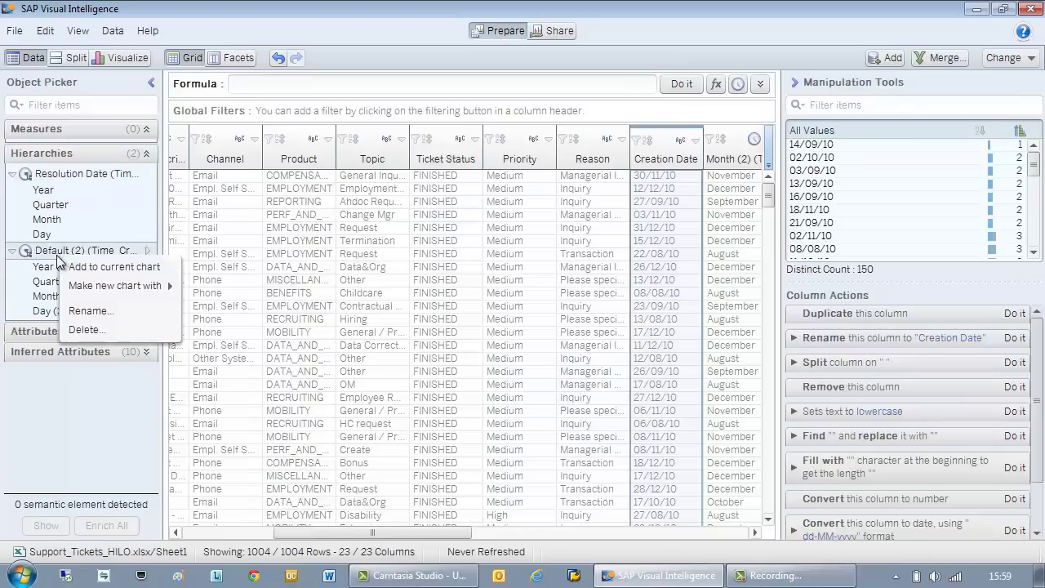
left_click(91, 311)
type("Crea")
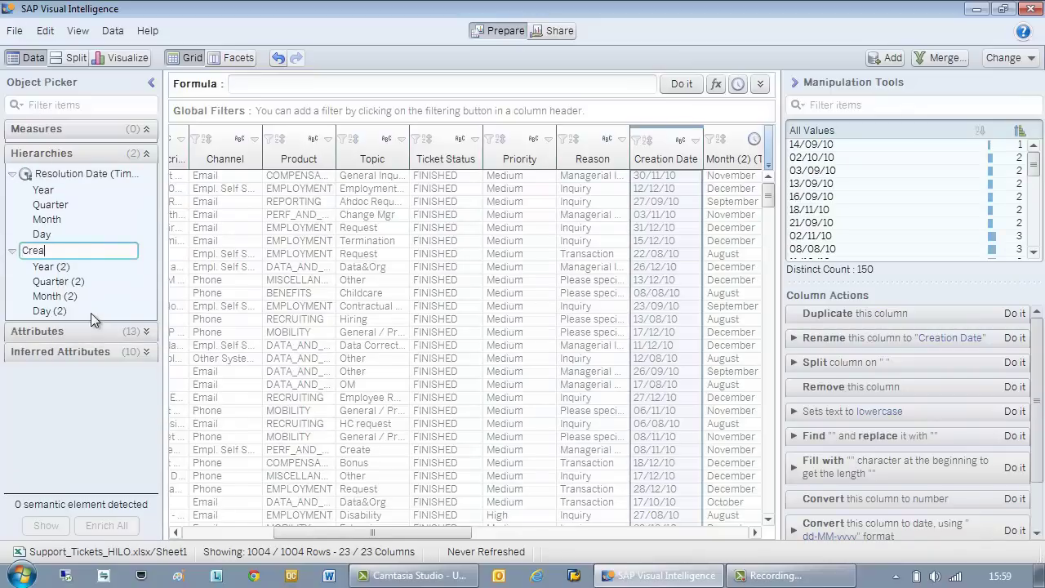
type("tion Date")
key("Return")
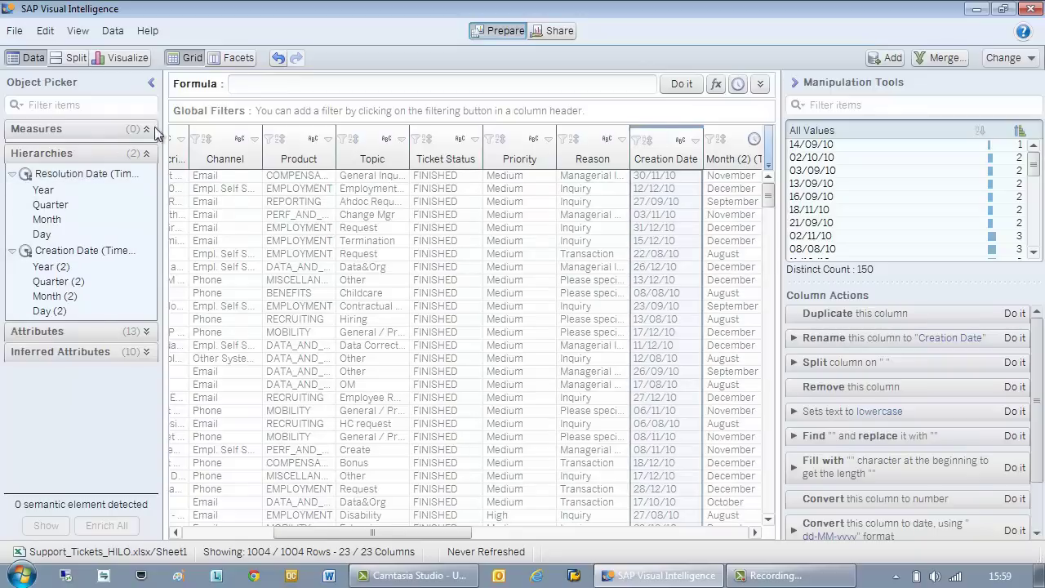
Enter a DateDiffInDays formula with Creation Date (3) as start and Resolution Date (2) as end
left_click(251, 82)
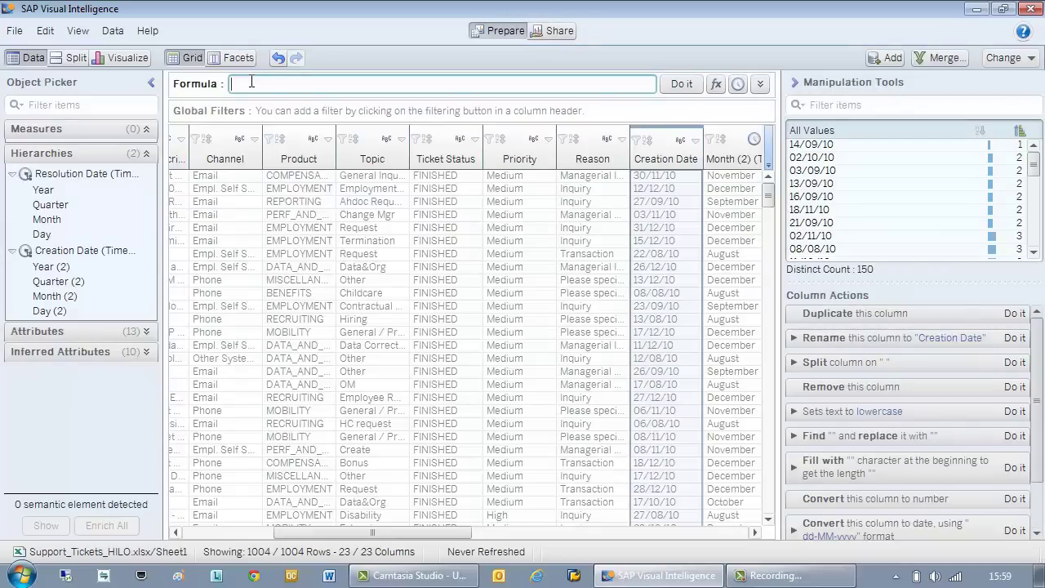
type("D")
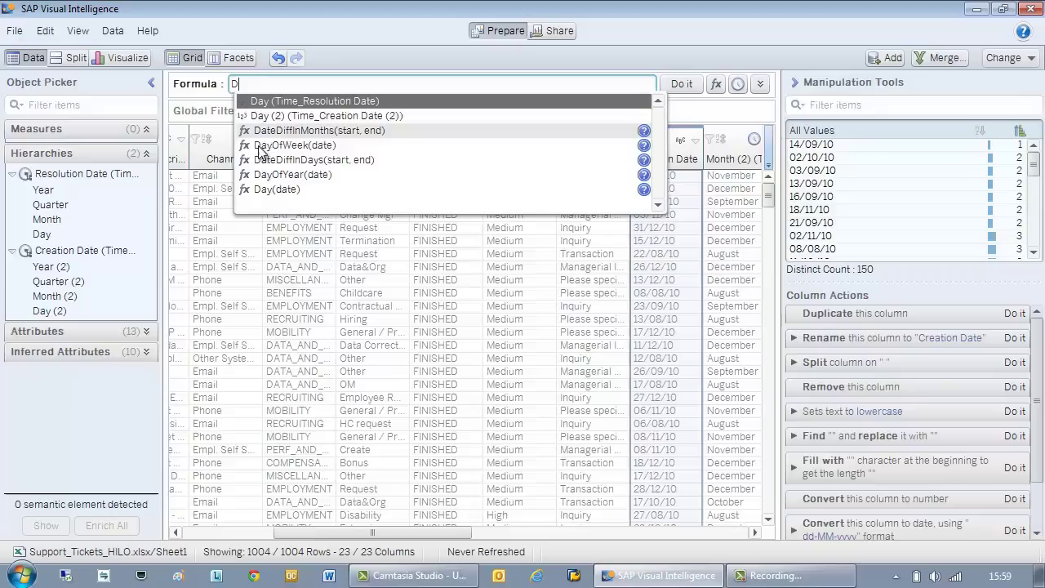
left_click(347, 165)
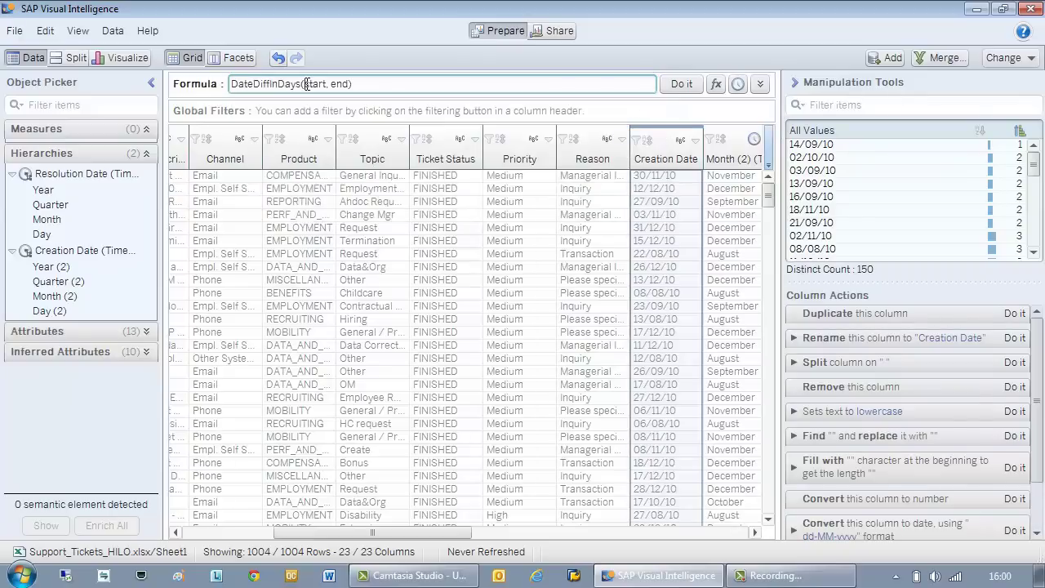
left_click_drag(307, 84, 326, 85)
key("BackSpace")
type("C")
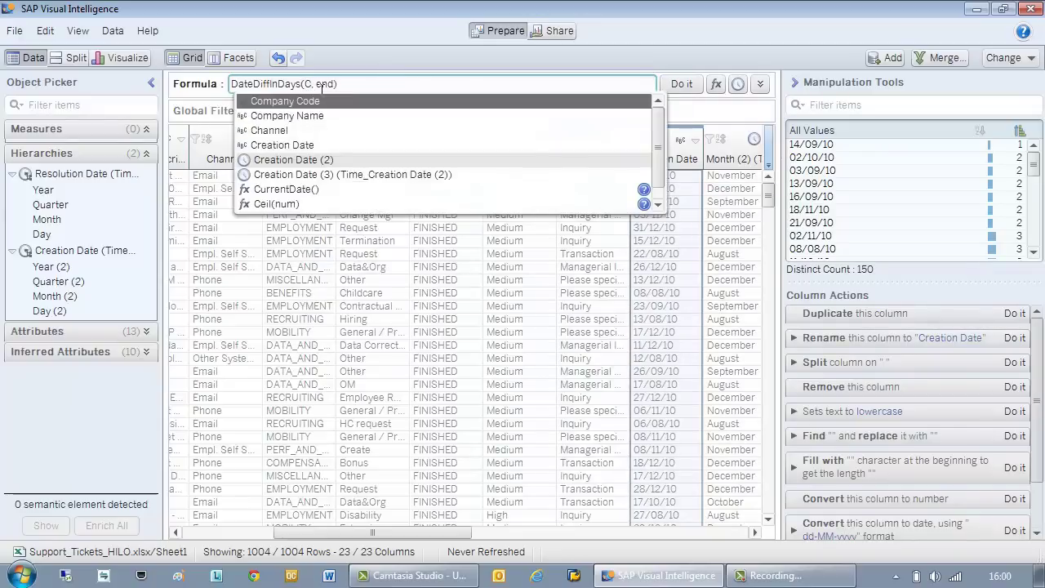
left_click(301, 176)
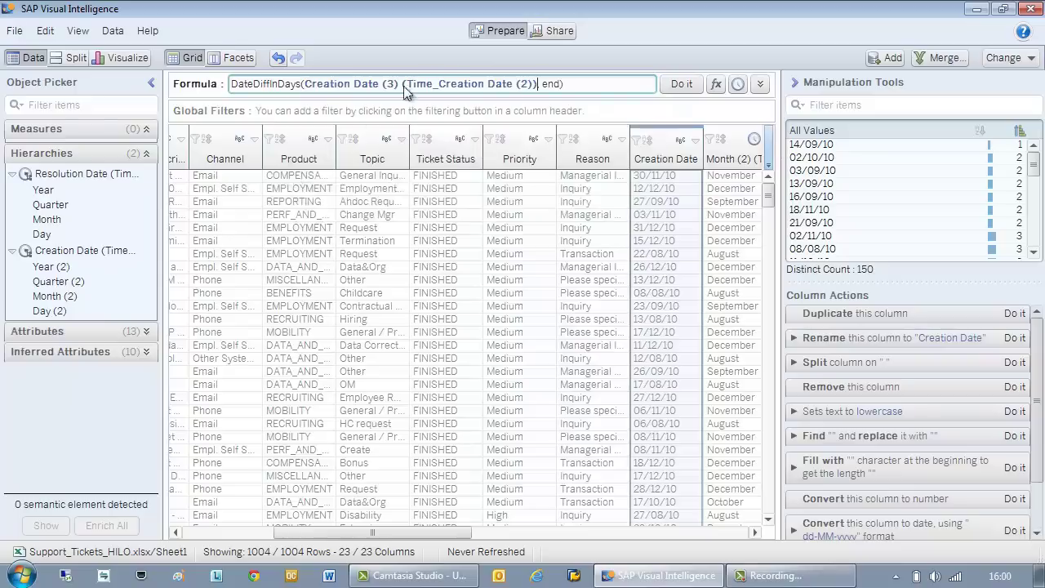
left_click_drag(541, 84, 561, 85)
type("Res")
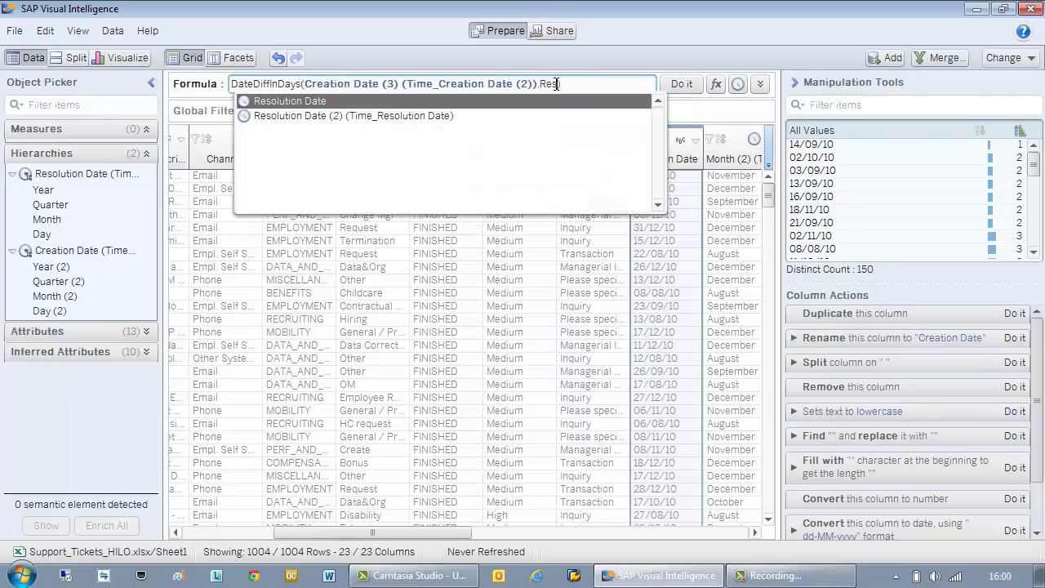
left_click(437, 115)
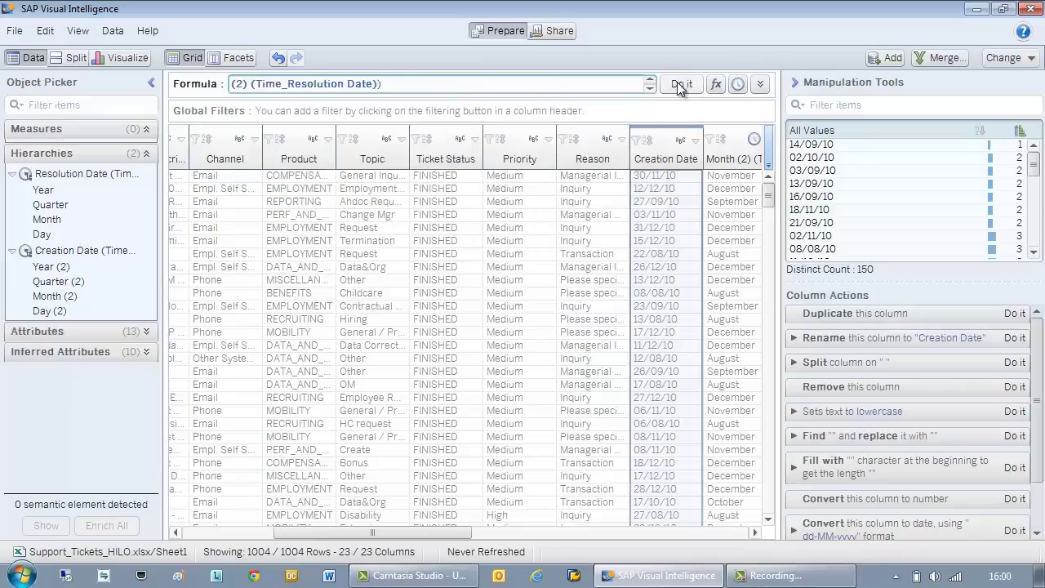
Add the formula as a new column and enrich it as a measure
left_click(680, 85)
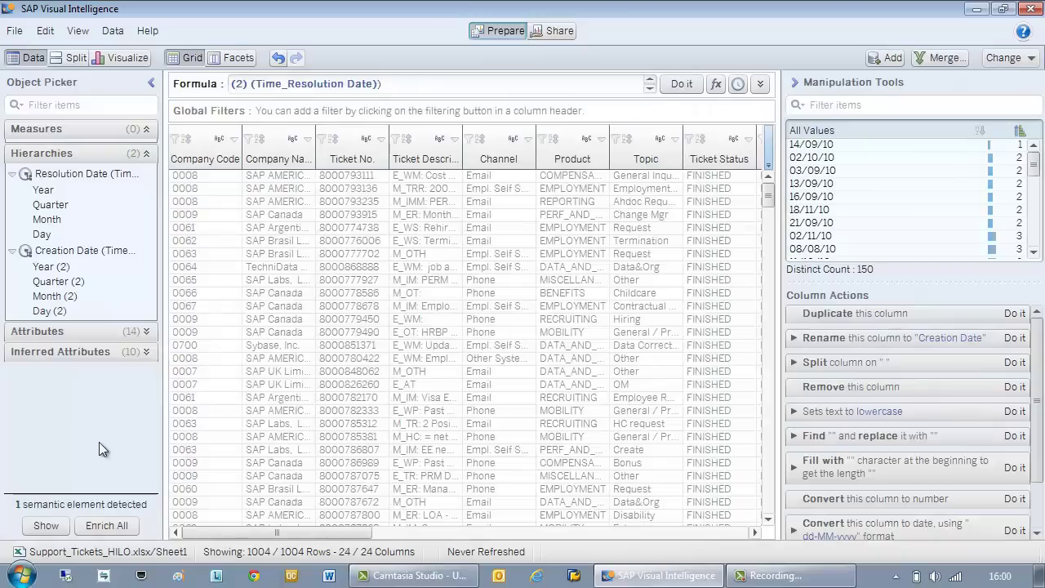
left_click(42, 528)
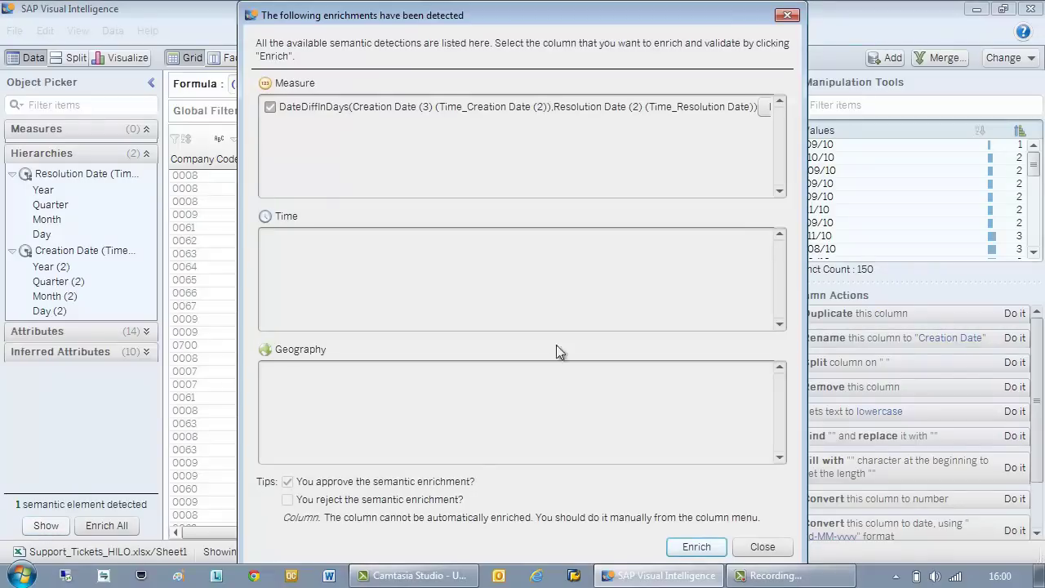
left_click(695, 547)
Rename the new measure to Total Duration
left_click(133, 150)
left_click(100, 231)
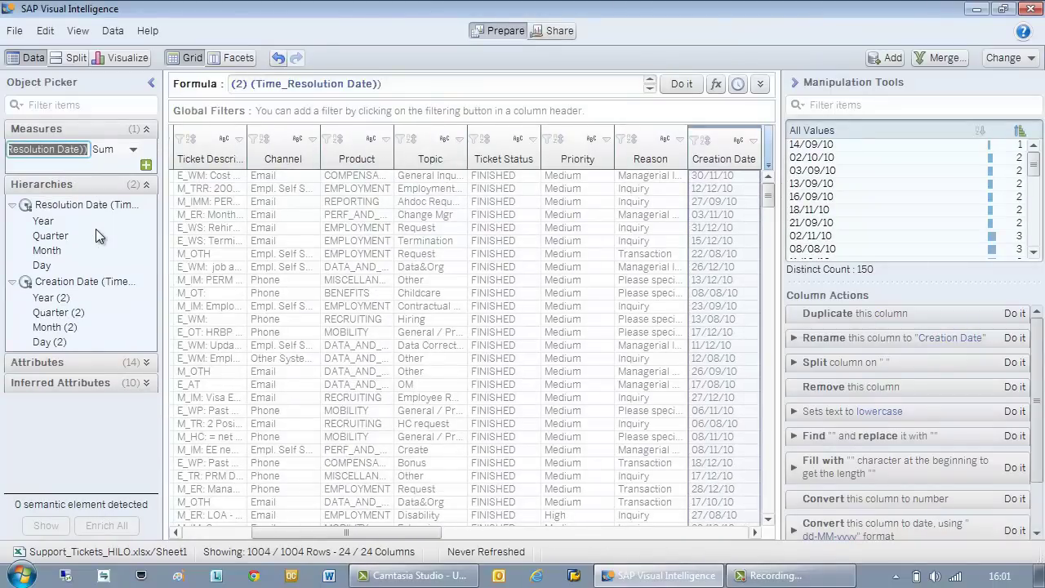
type("Total Duration")
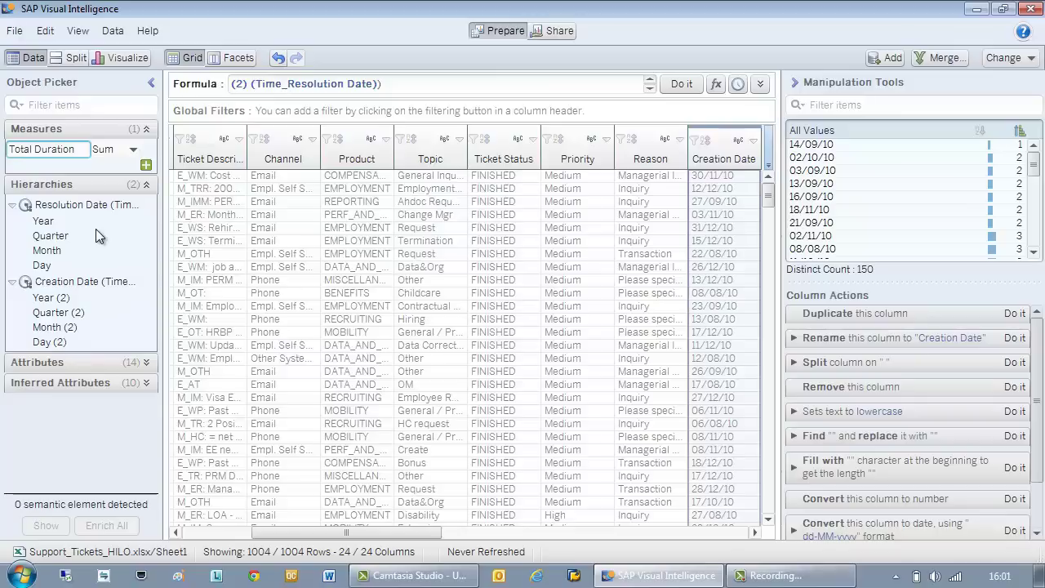
key("Return")
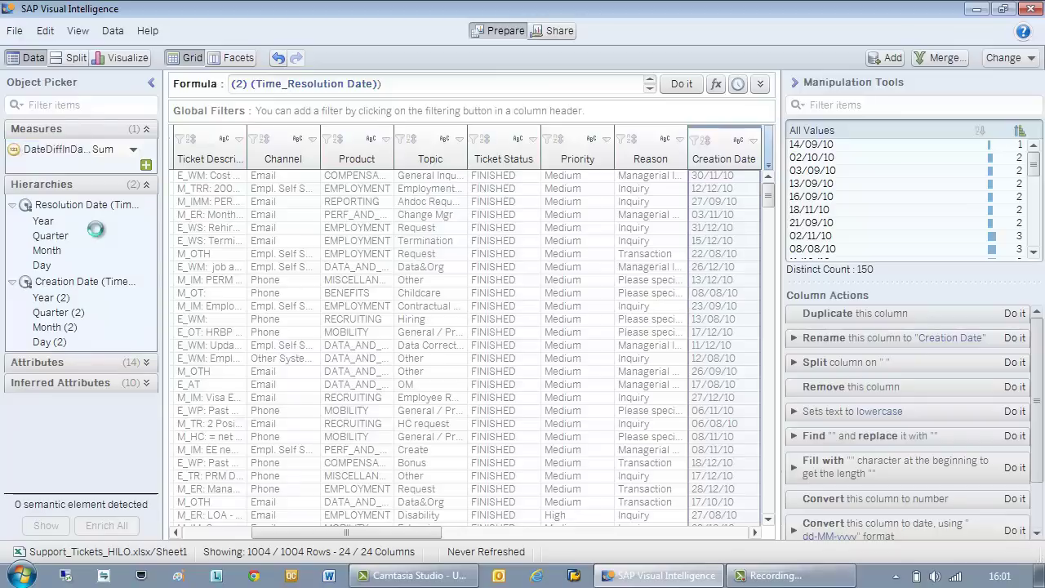
Build a bar chart of Total Duration by Creation Date at the Day (2) level
left_click(121, 61)
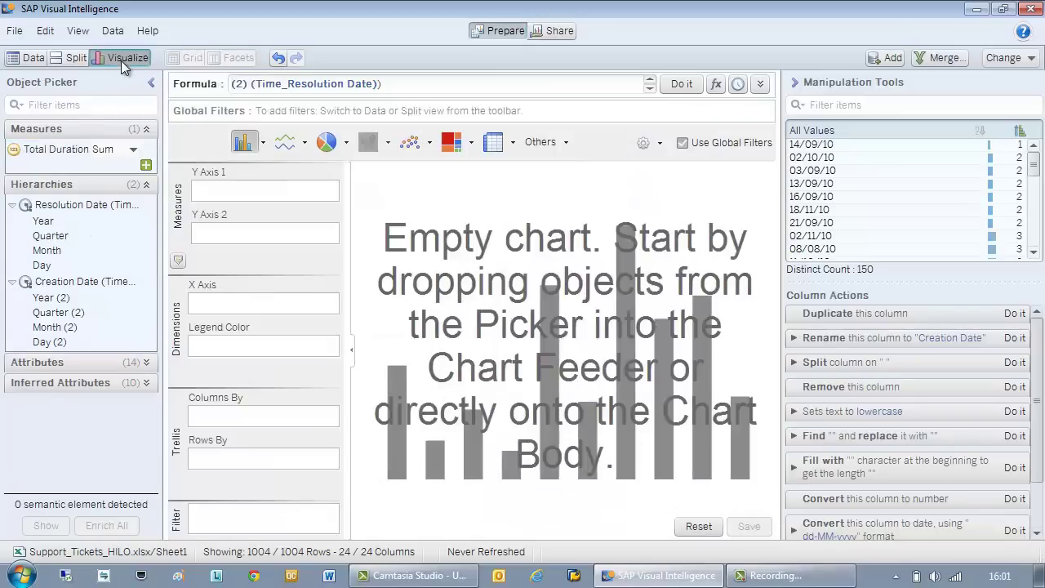
right_click(64, 152)
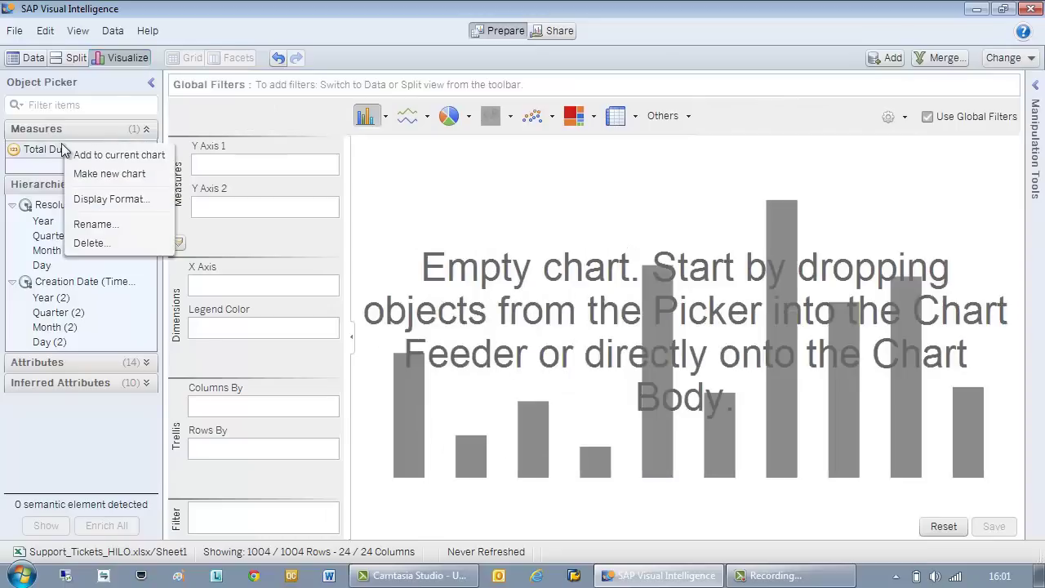
left_click(78, 155)
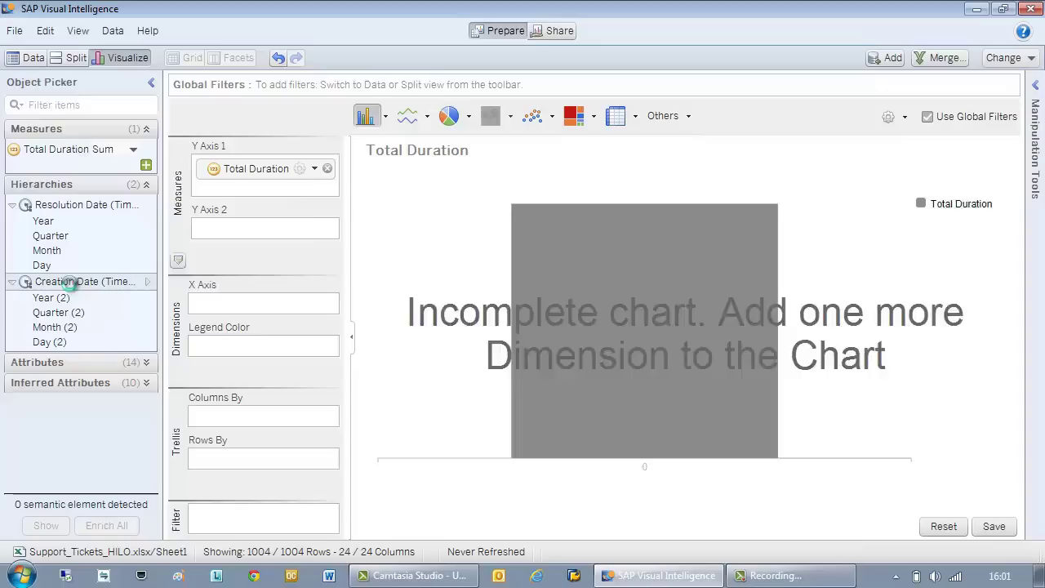
double_click(70, 282)
left_click(251, 319)
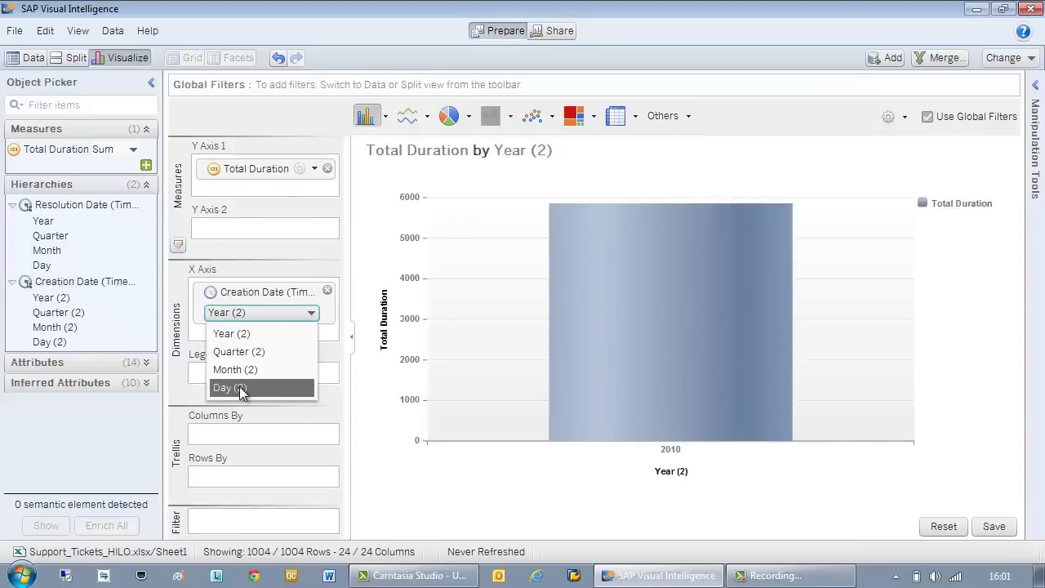
left_click(241, 386)
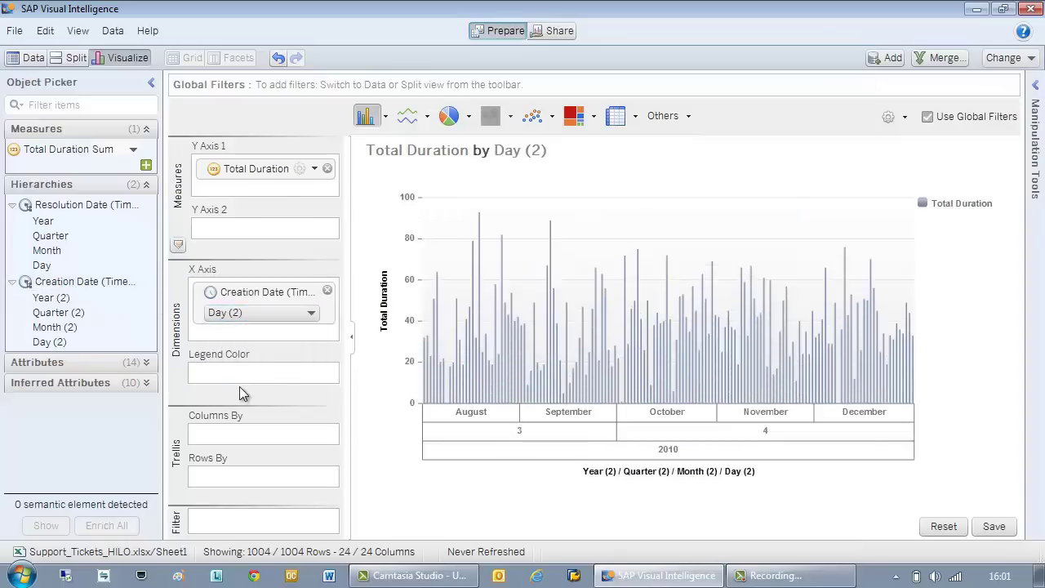
Collapse the side panels and save the bar chart
left_click(151, 82)
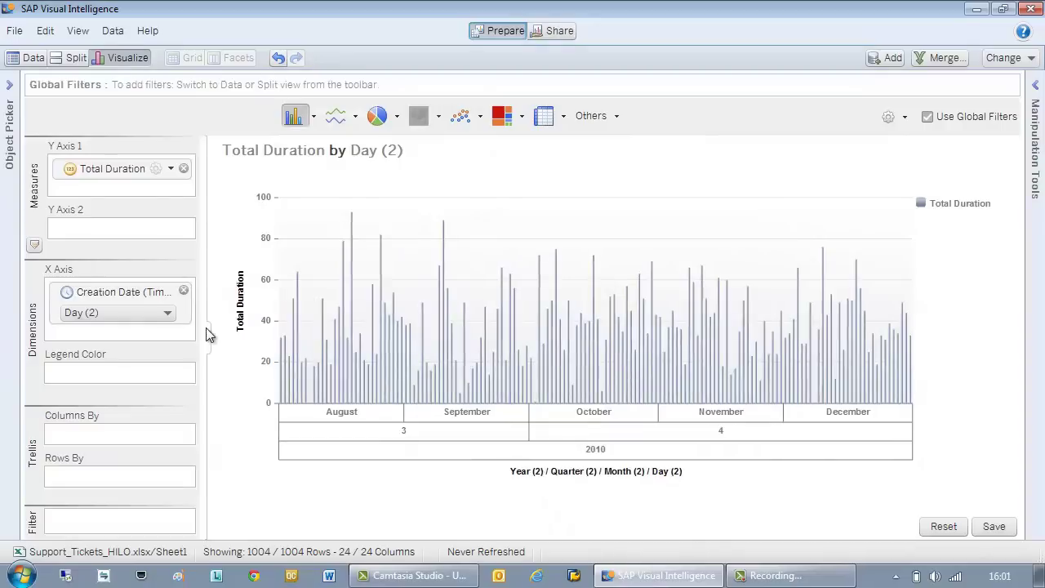
left_click(208, 337)
left_click(994, 526)
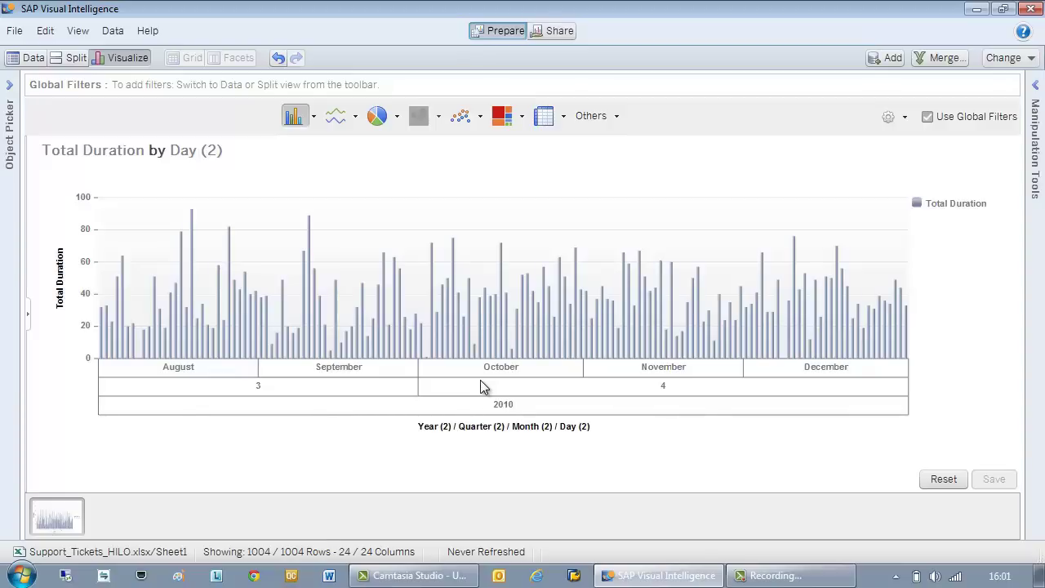
Add a Running Average calculation of Total Duration to the chart
left_click(27, 313)
left_click(169, 168)
mouse_move(219, 236)
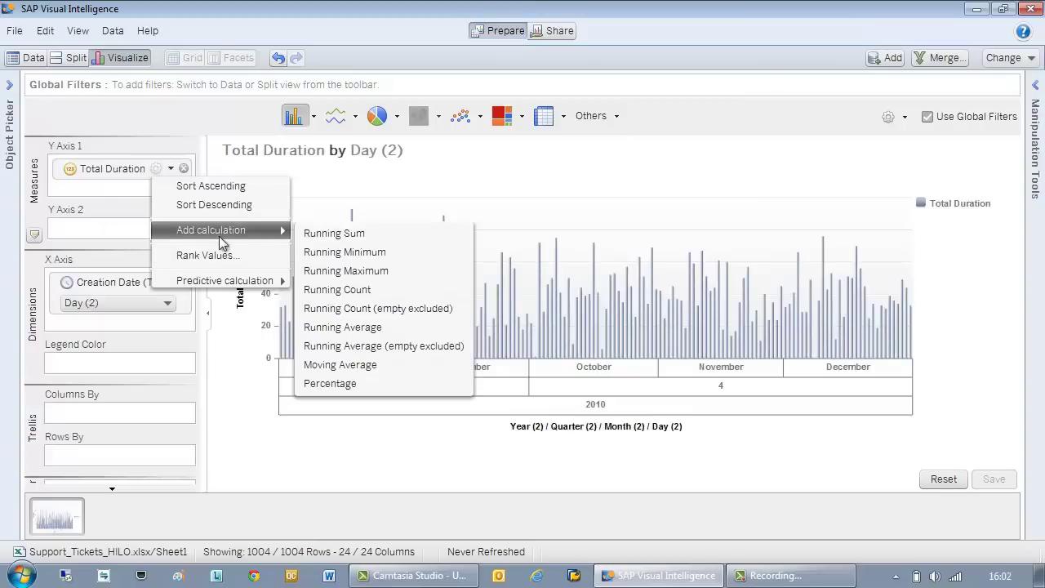
left_click(333, 332)
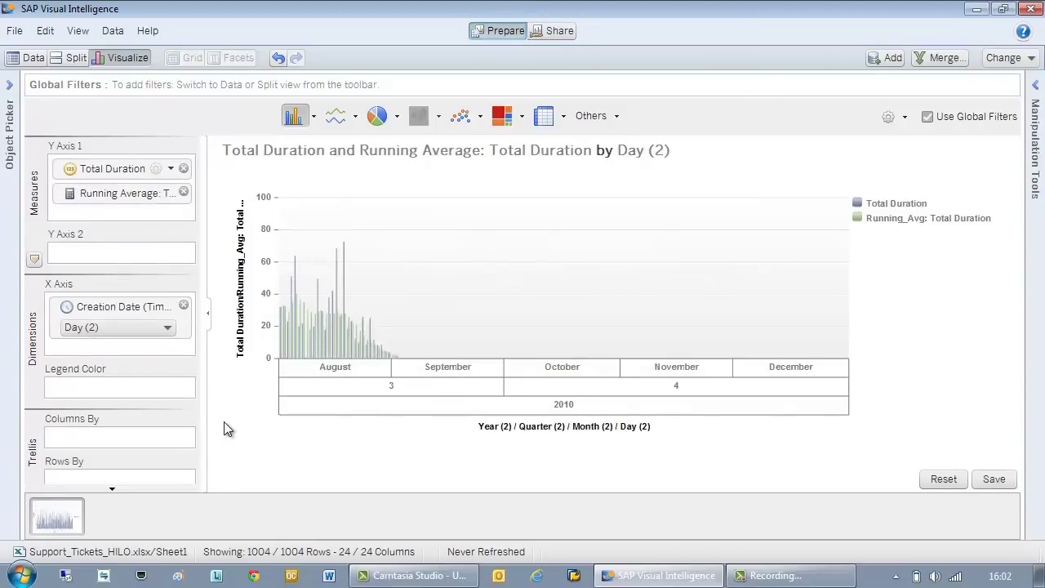
Switch to a line chart and save it as the second visualization
left_click(337, 117)
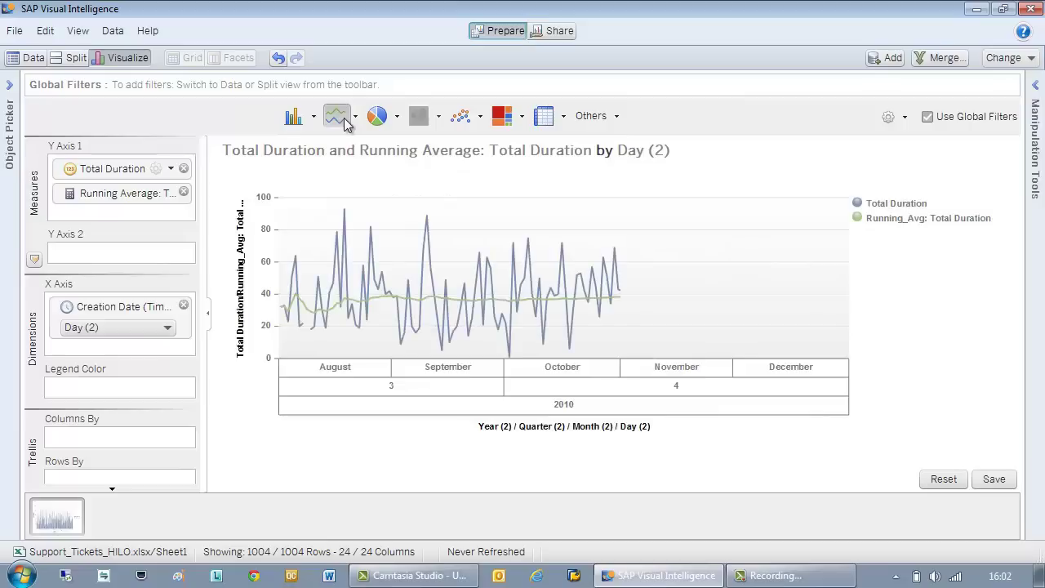
left_click(994, 480)
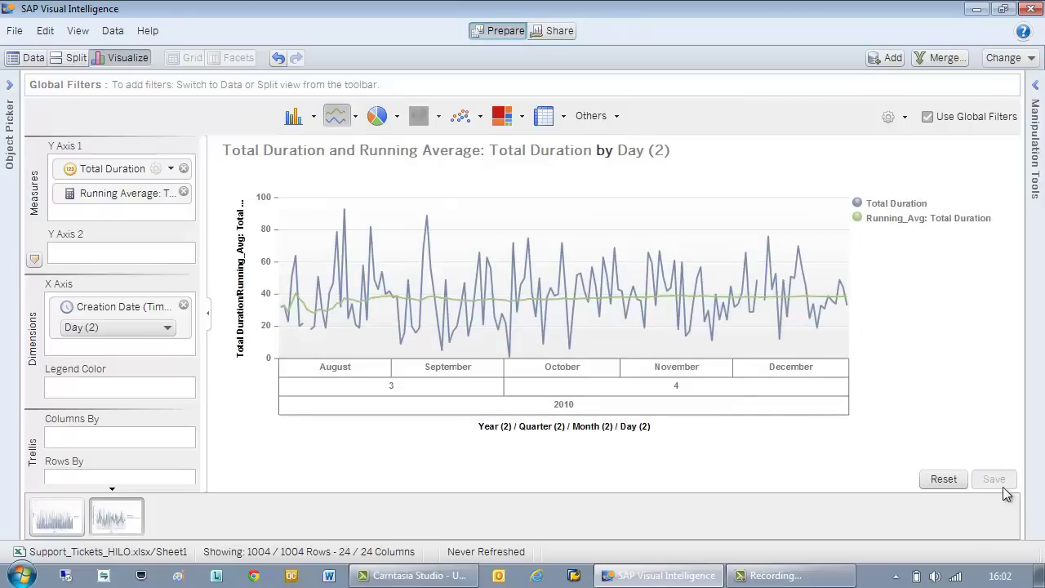
left_click(615, 117)
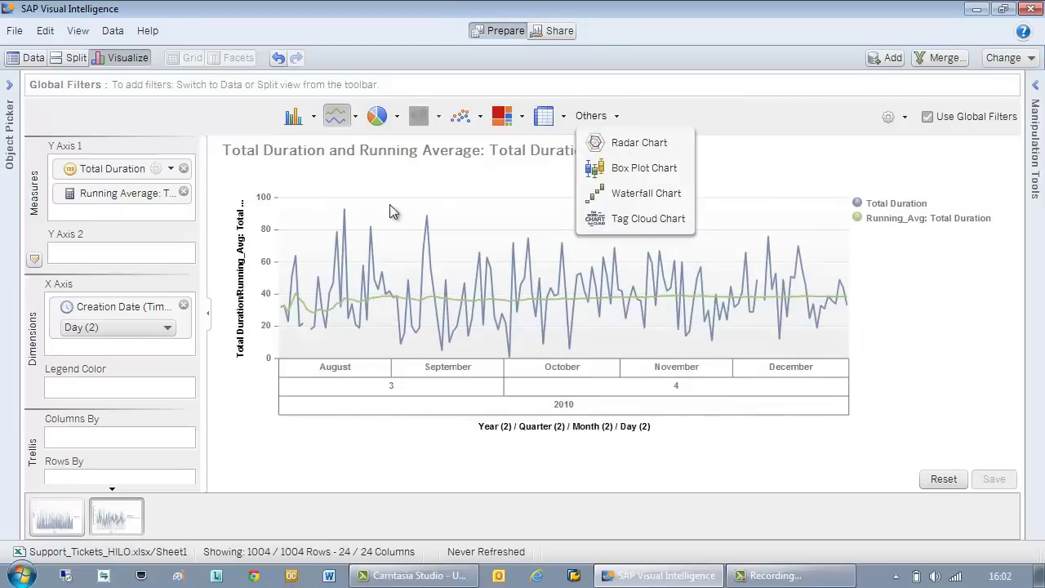
Remove Running Average, switch to a Box Plot Chart of Total Duration by month, and save it
left_click(183, 193)
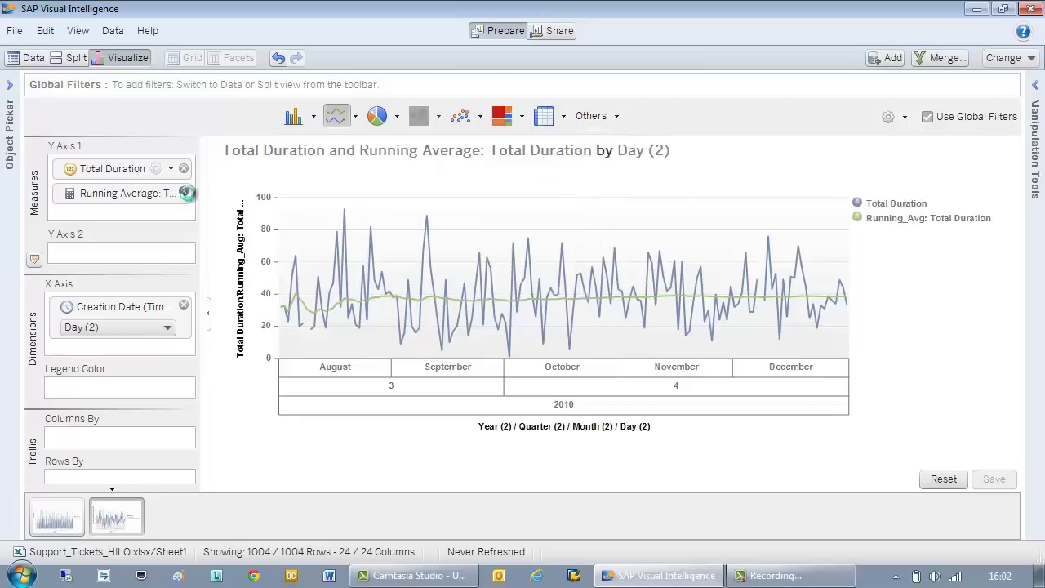
left_click(611, 116)
left_click(622, 169)
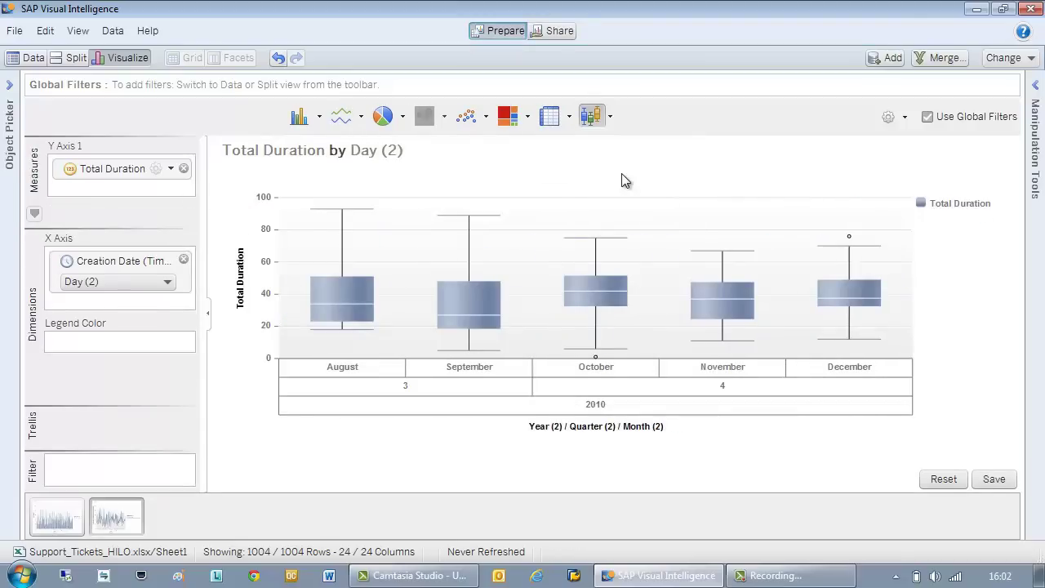
mouse_move(349, 258)
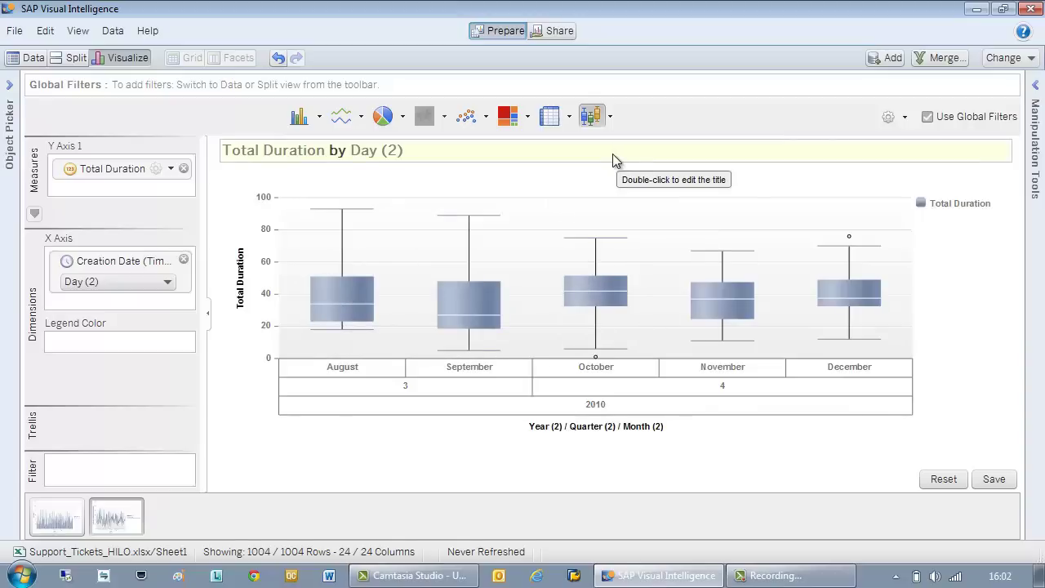
mouse_move(467, 300)
left_click(987, 480)
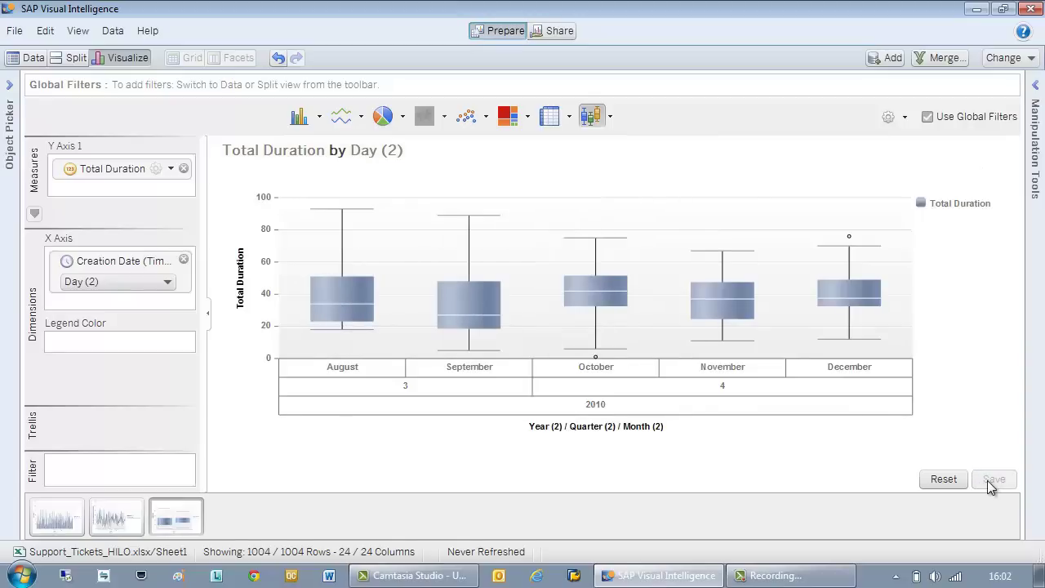